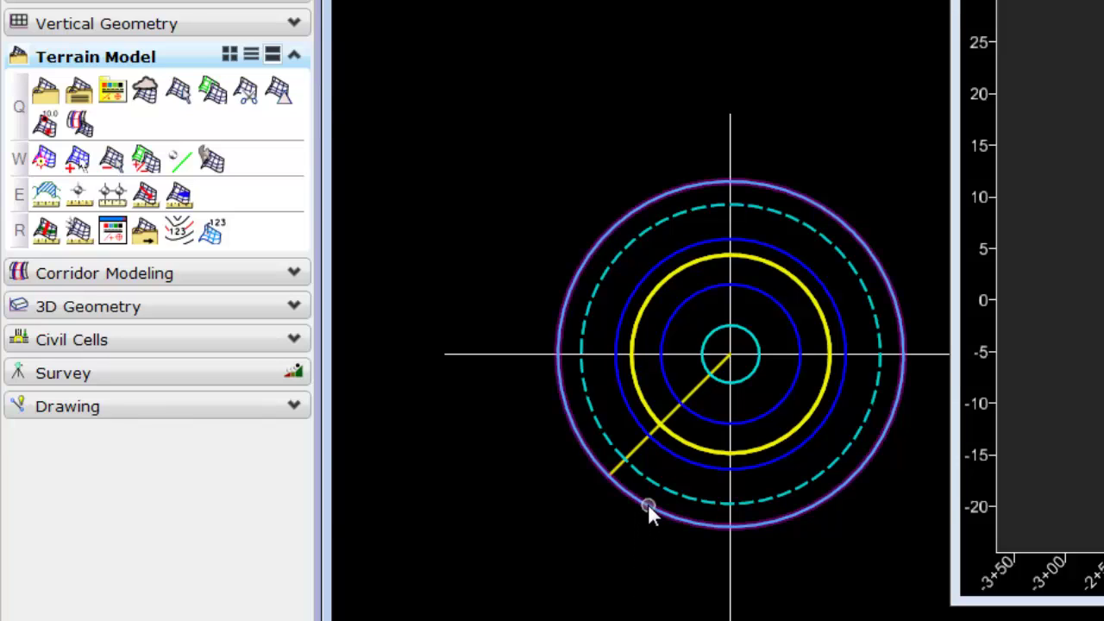
# Select the outer pavement-edge circle in View 1 to show its 90.0000 radius dimension.
pyautogui.click(595, 464)
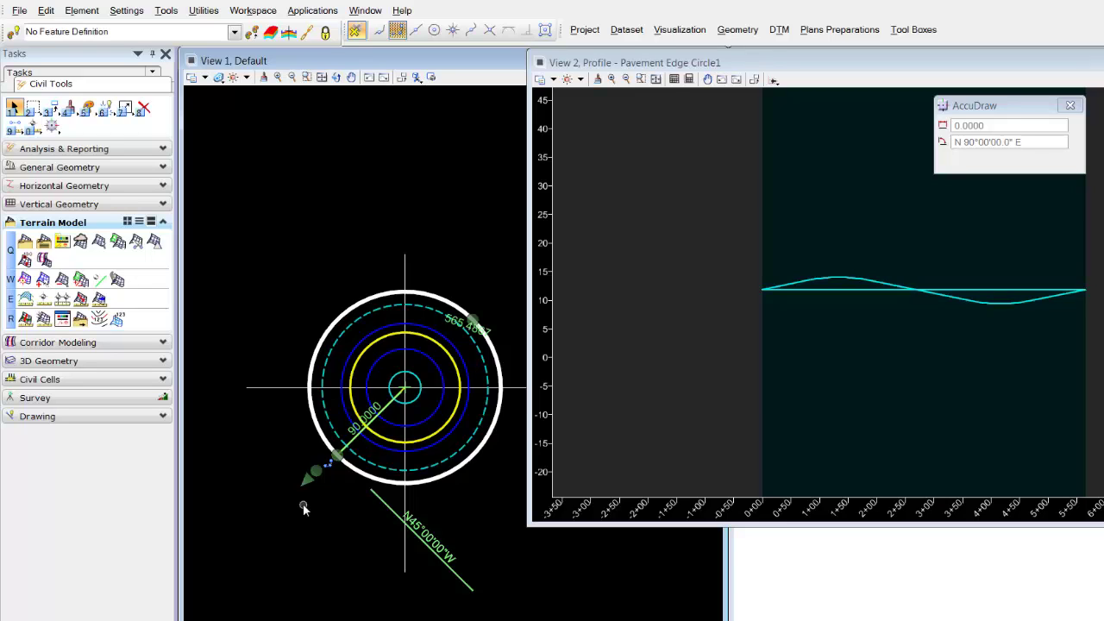
pyautogui.scroll(-3, 241, 464)
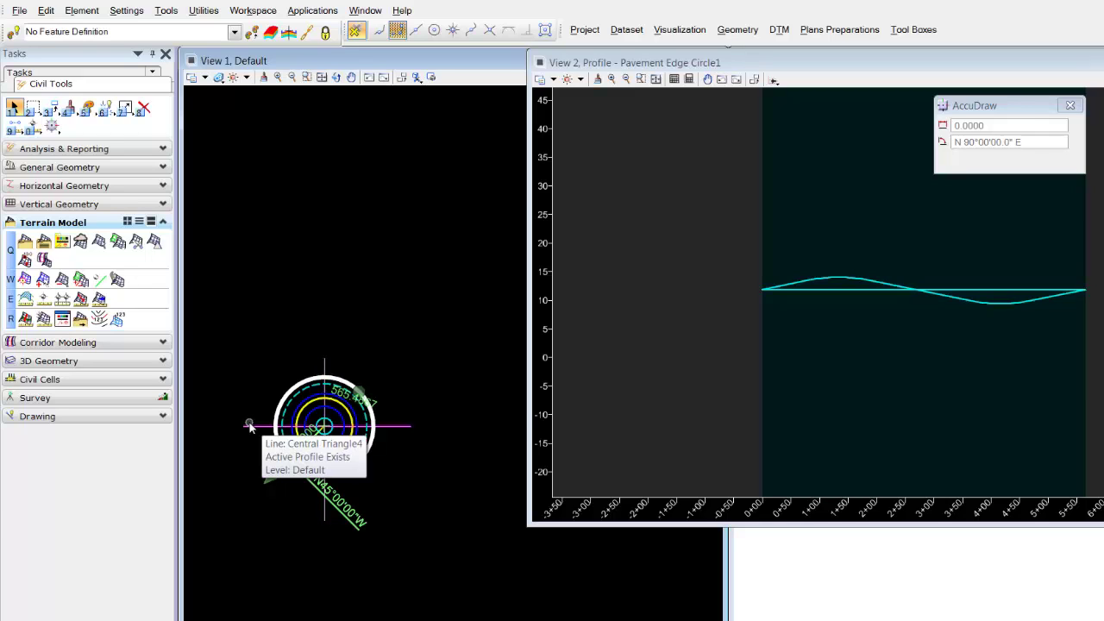
pyautogui.scroll(1, 249, 426)
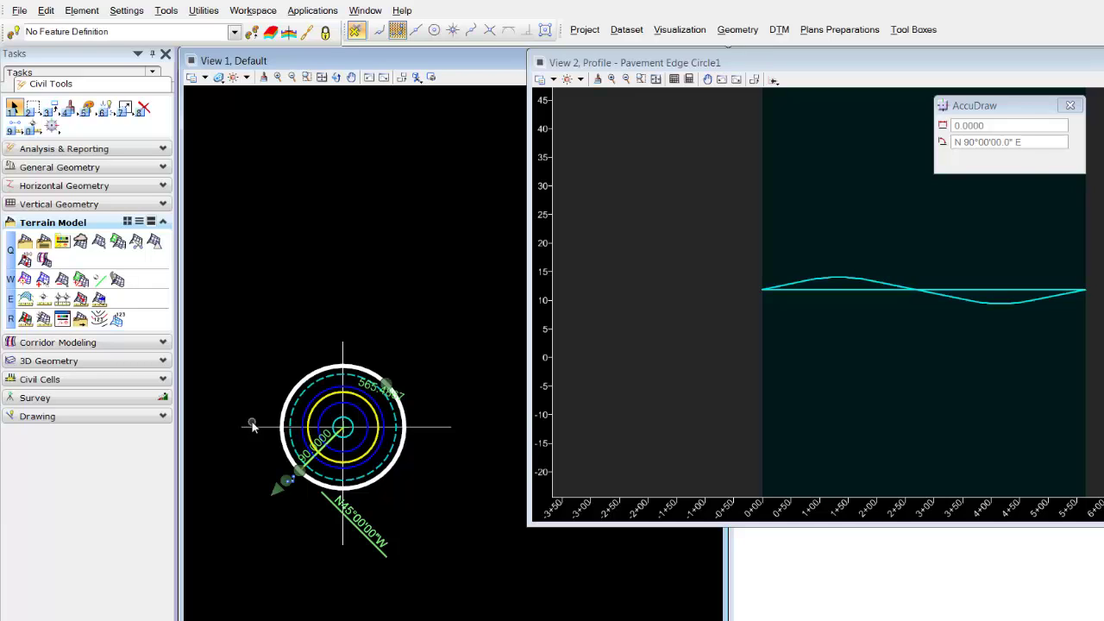
pyautogui.click(367, 491)
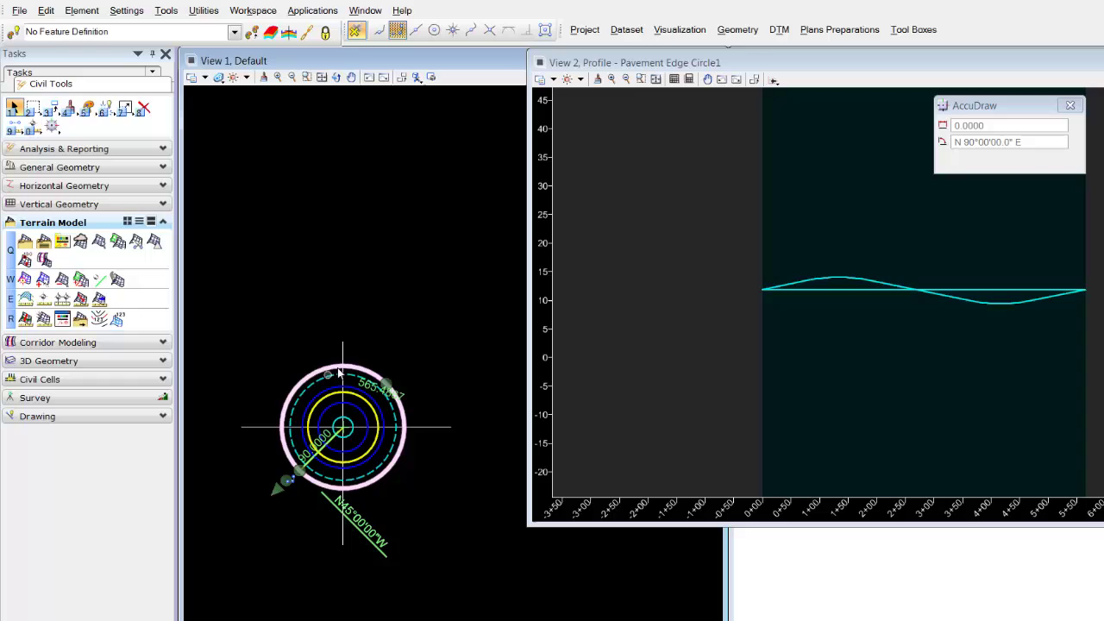
pyautogui.moveTo(367, 488)
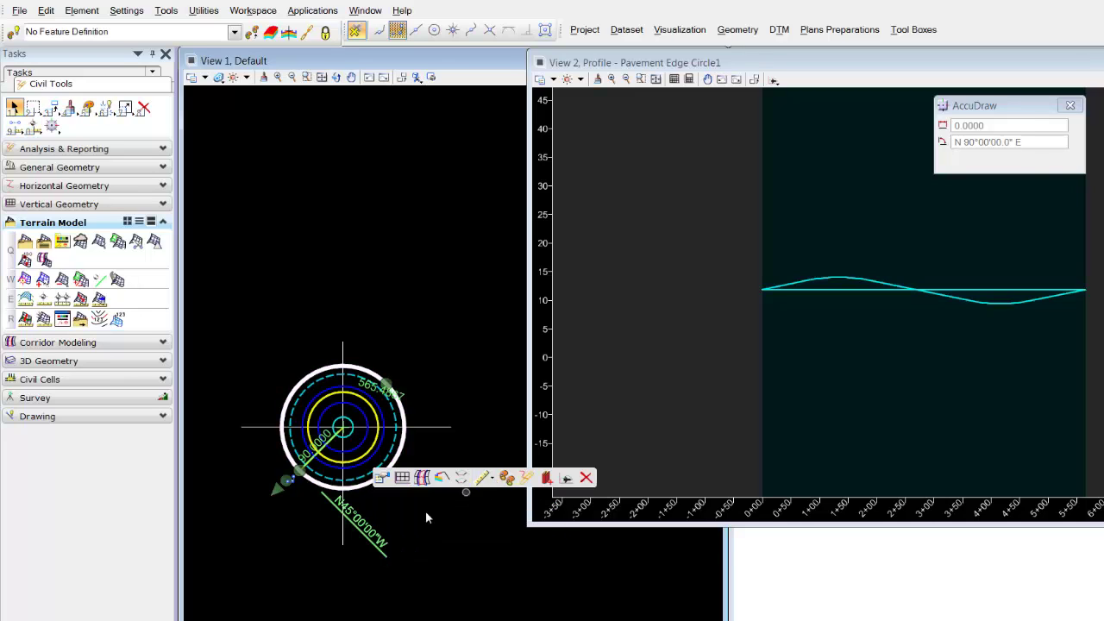
# Clear the circle selection and review the flat profile line's properties: 0.00% slope, zero vertical offset.
pyautogui.click(829, 305)
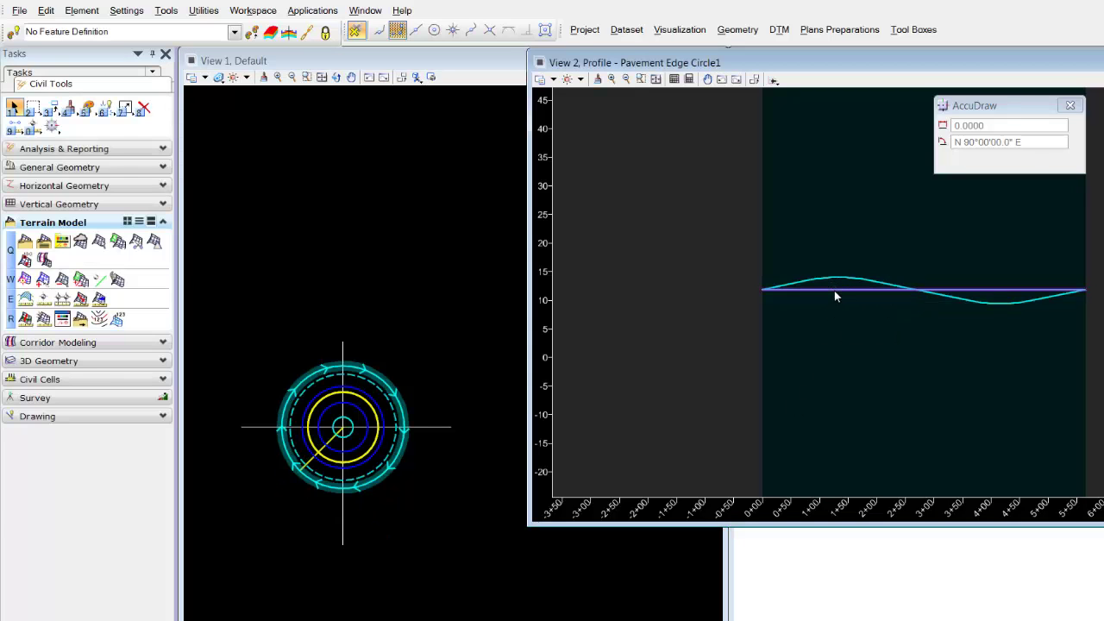
pyautogui.moveTo(783, 296)
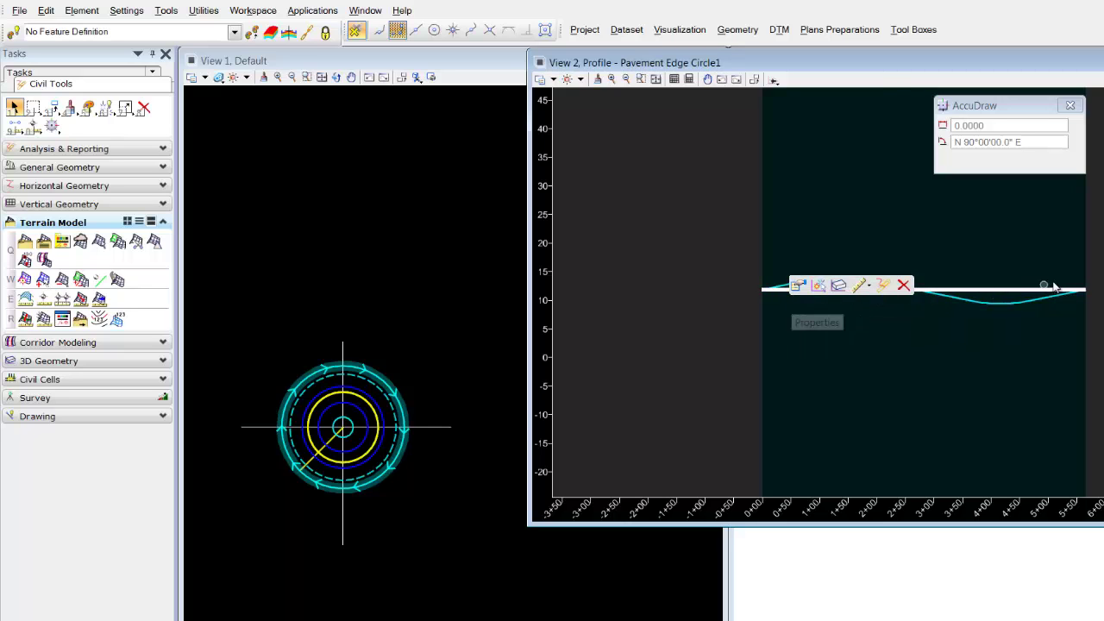
pyautogui.moveTo(1045, 295)
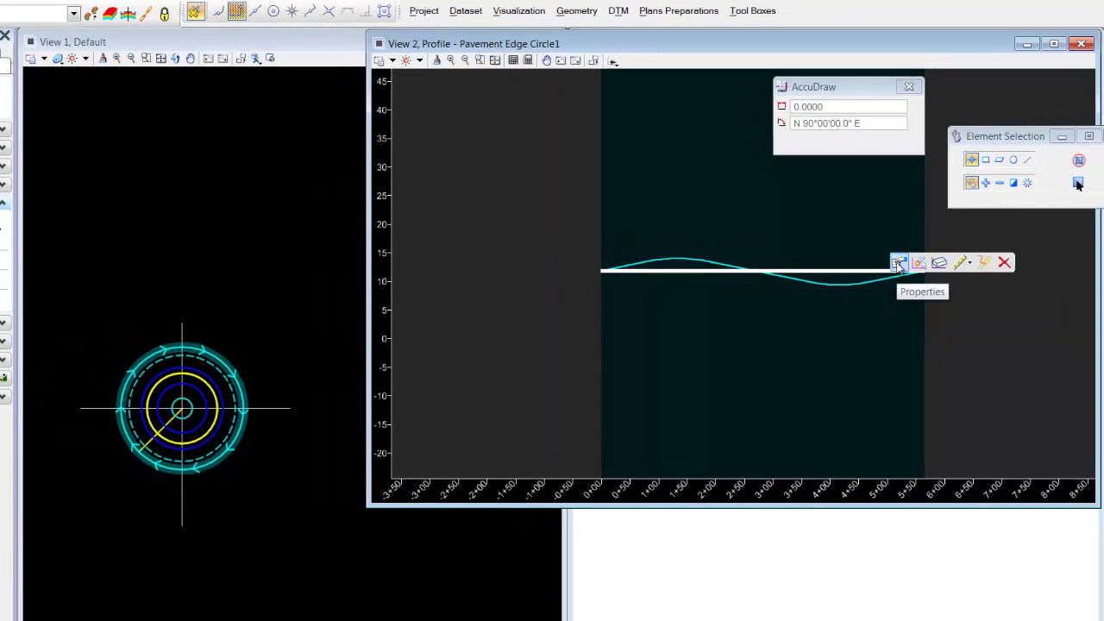
pyautogui.click(897, 264)
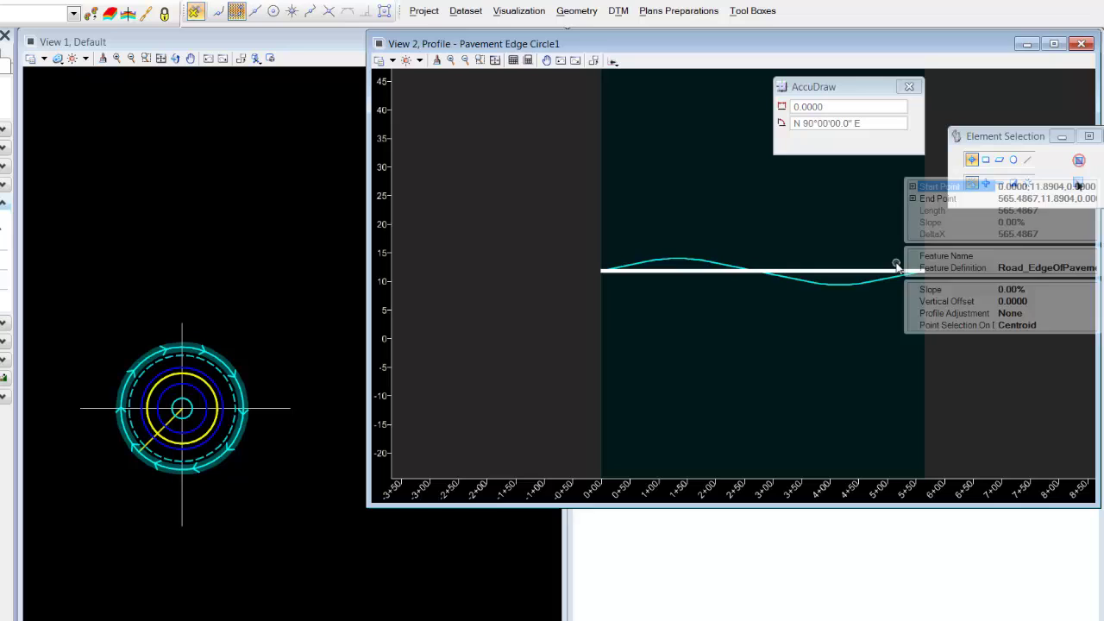
pyautogui.click(1019, 290)
pyautogui.click(1020, 290)
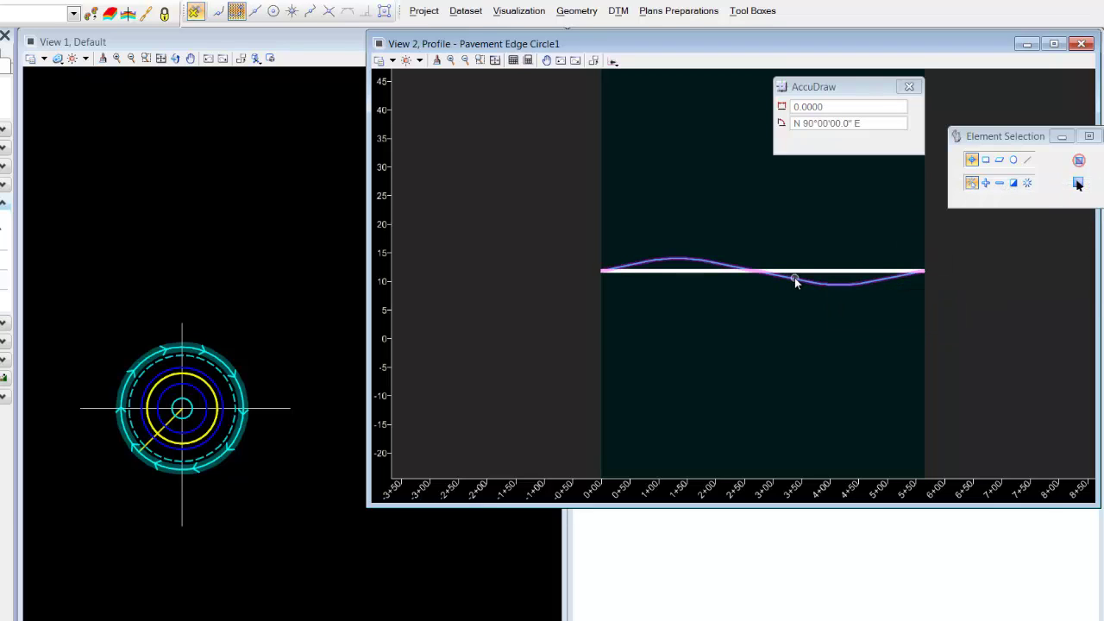
pyautogui.moveTo(801, 274)
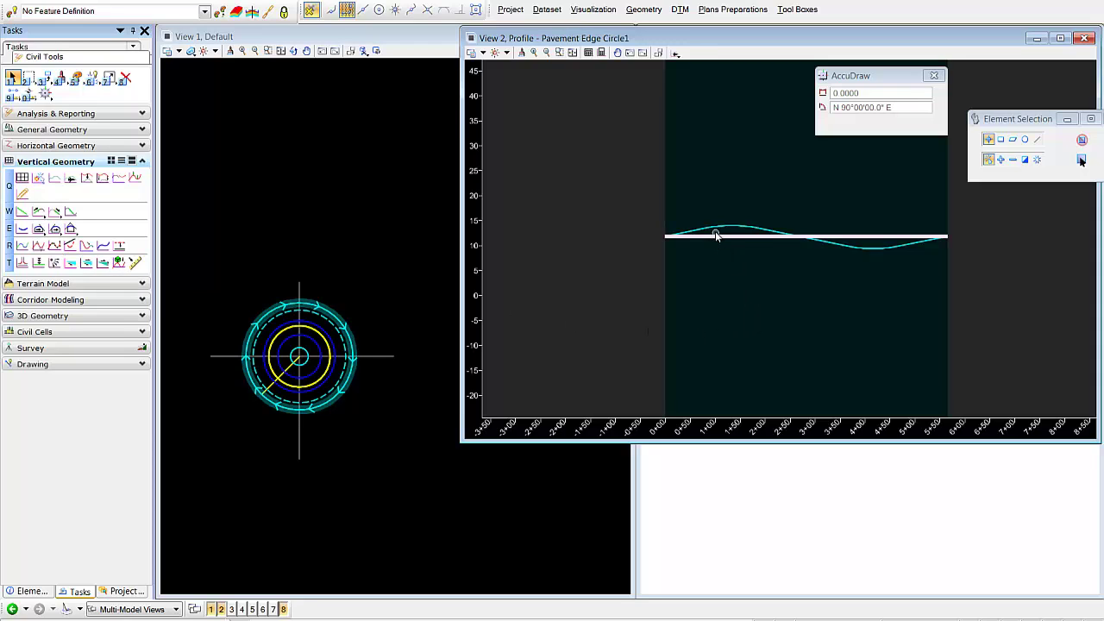
# Select the S-curve profile to show its 100.0000 vertical curves and ±2.00% slope dimensions.
pyautogui.scroll(2, 716, 234)
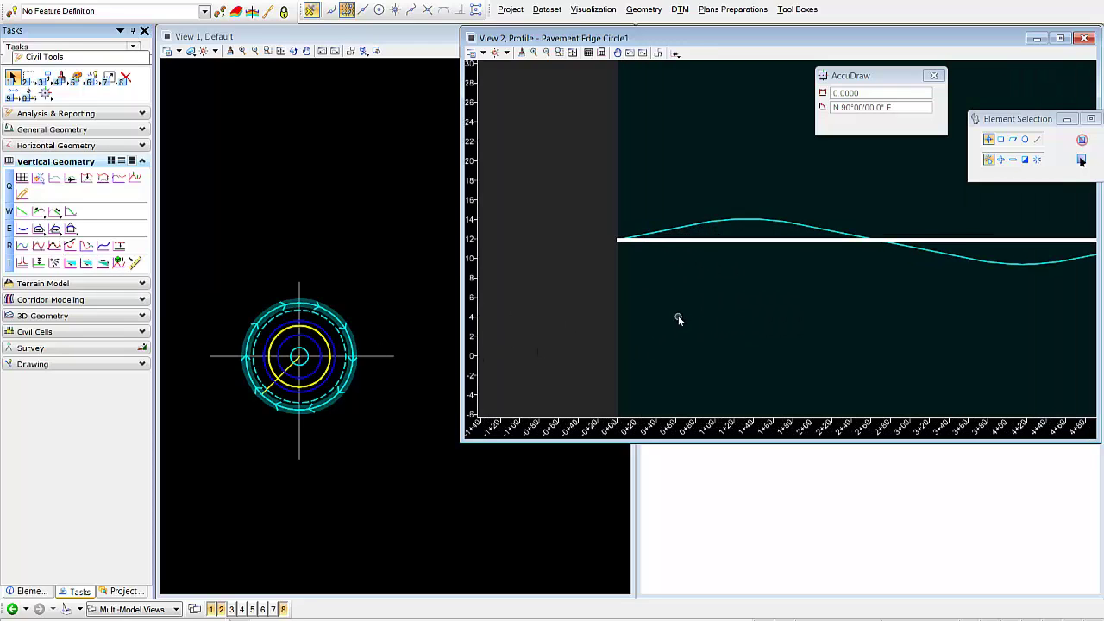
pyautogui.scroll(-1, 742, 290)
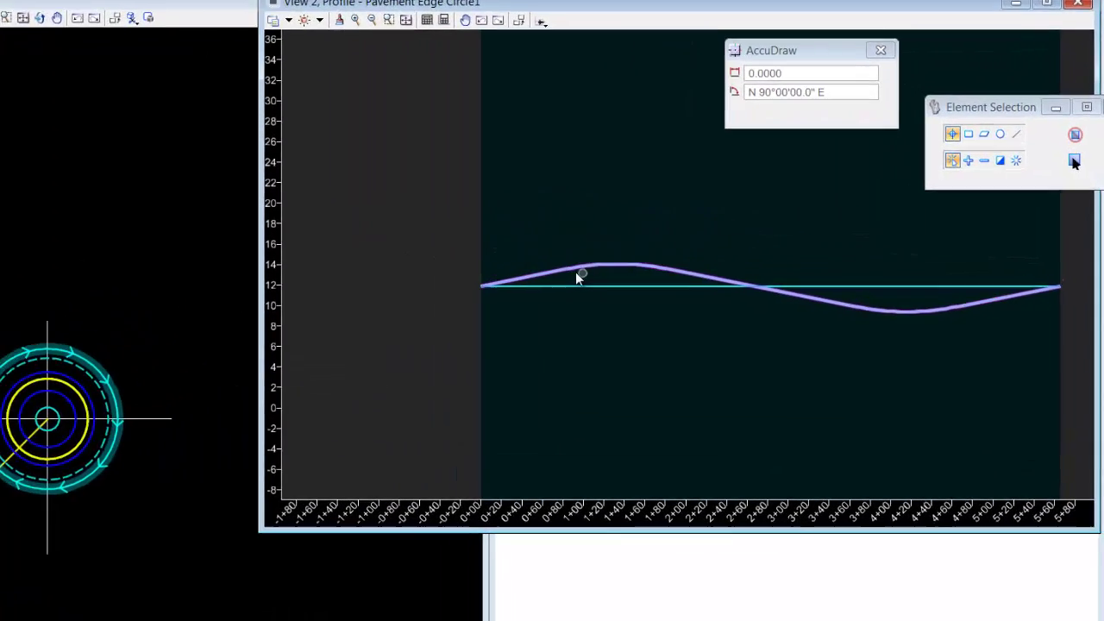
pyautogui.click(708, 247)
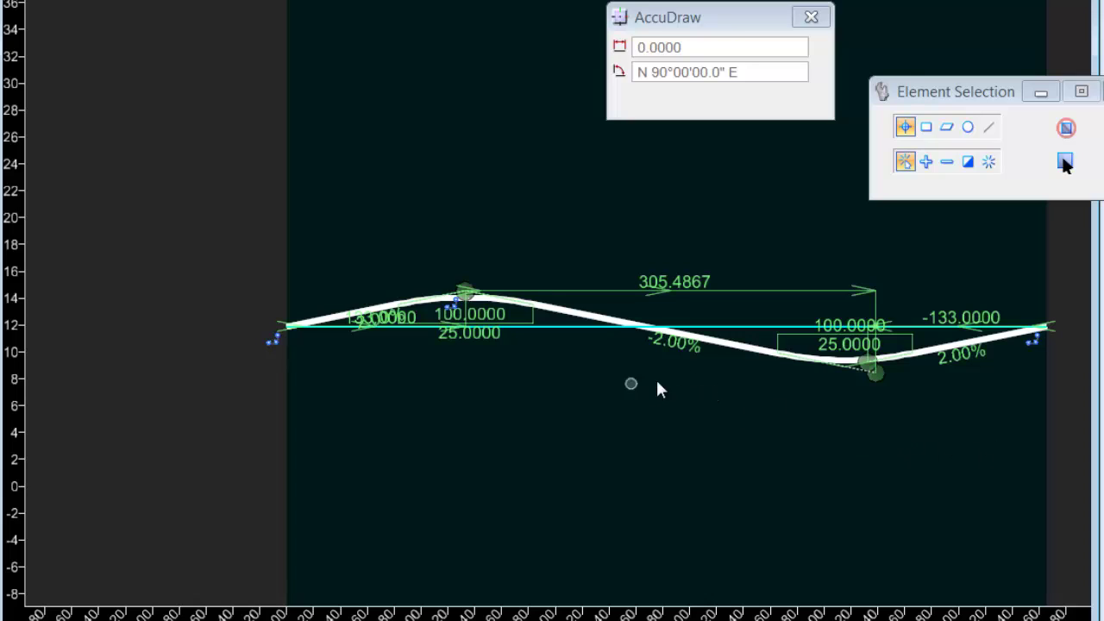
# Inspect the S-curve's crest near 14 and sag near 9.5 up close, then deselect it.
pyautogui.scroll(4, 1037, 334)
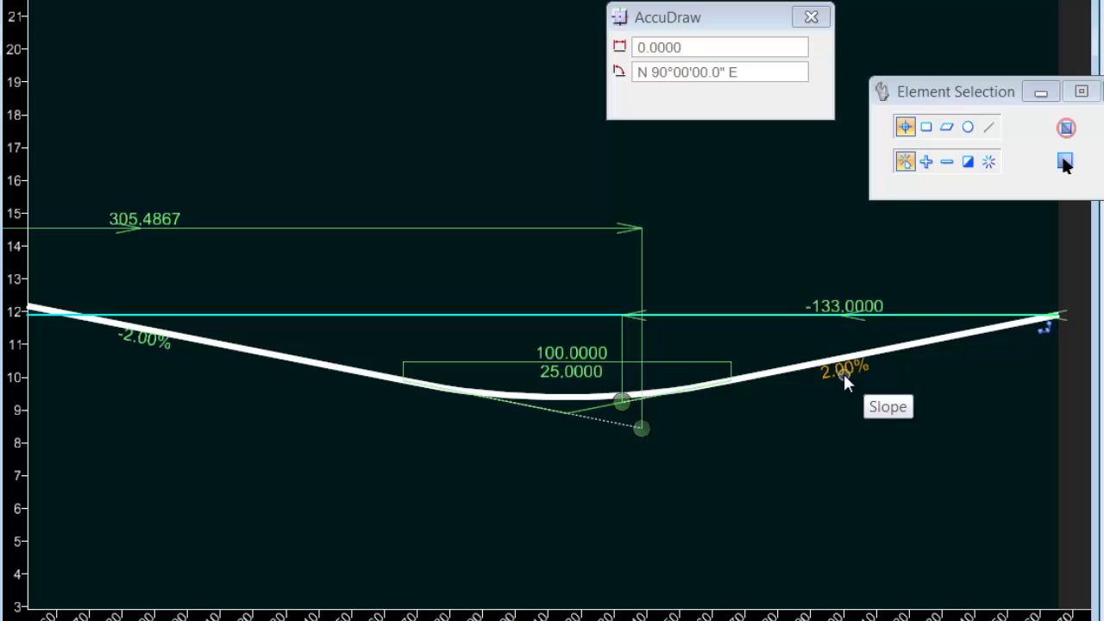
pyautogui.scroll(-4, 844, 373)
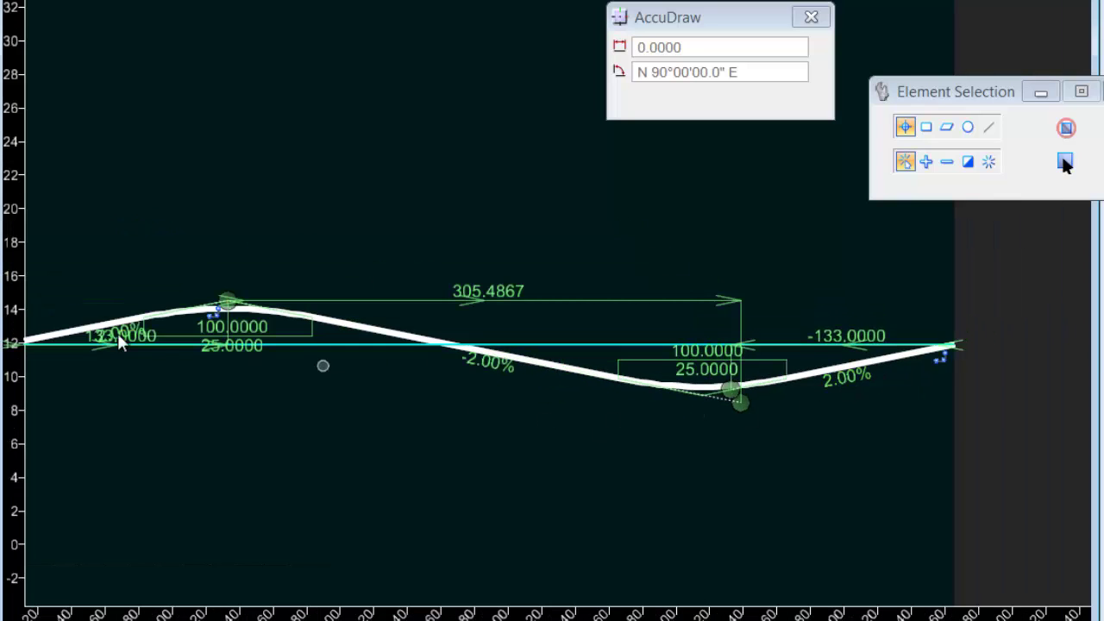
pyautogui.moveTo(119, 341); pyautogui.dragTo(351, 333, button='middle')
pyautogui.scroll(4, 351, 333)
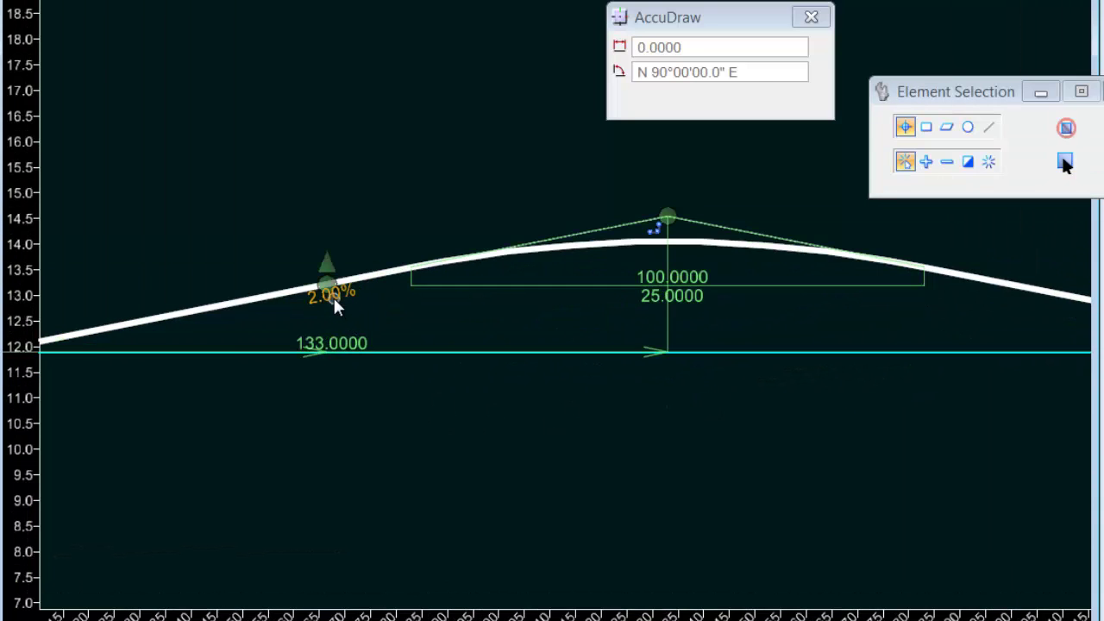
pyautogui.scroll(-3, 169, 321)
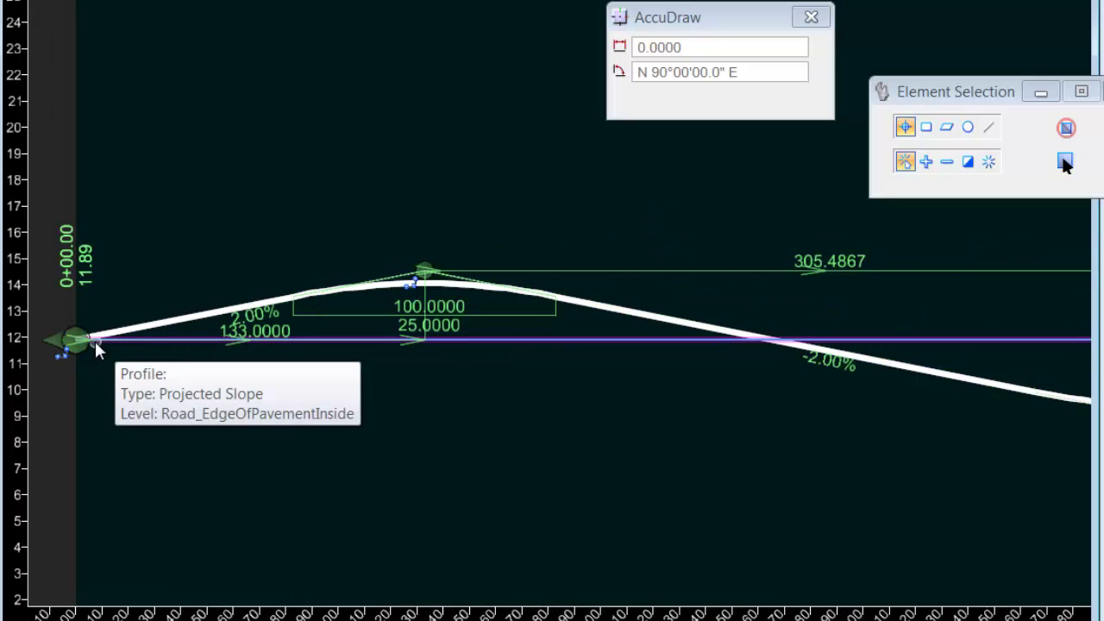
pyautogui.moveTo(698, 493); pyautogui.dragTo(636, 478, button='middle')
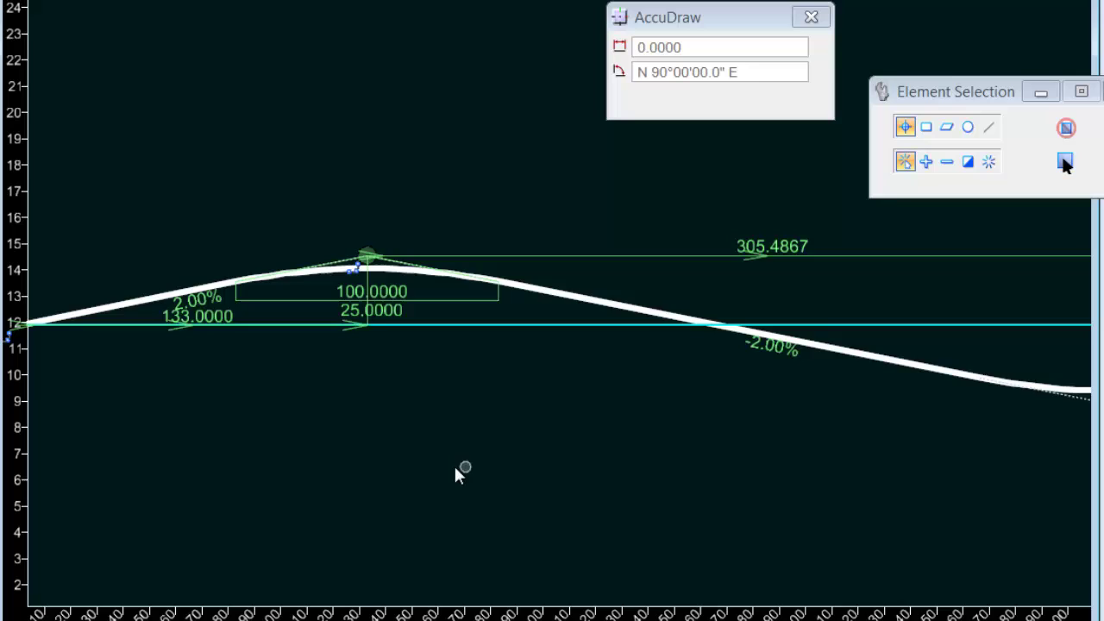
pyautogui.scroll(-2, 455, 468)
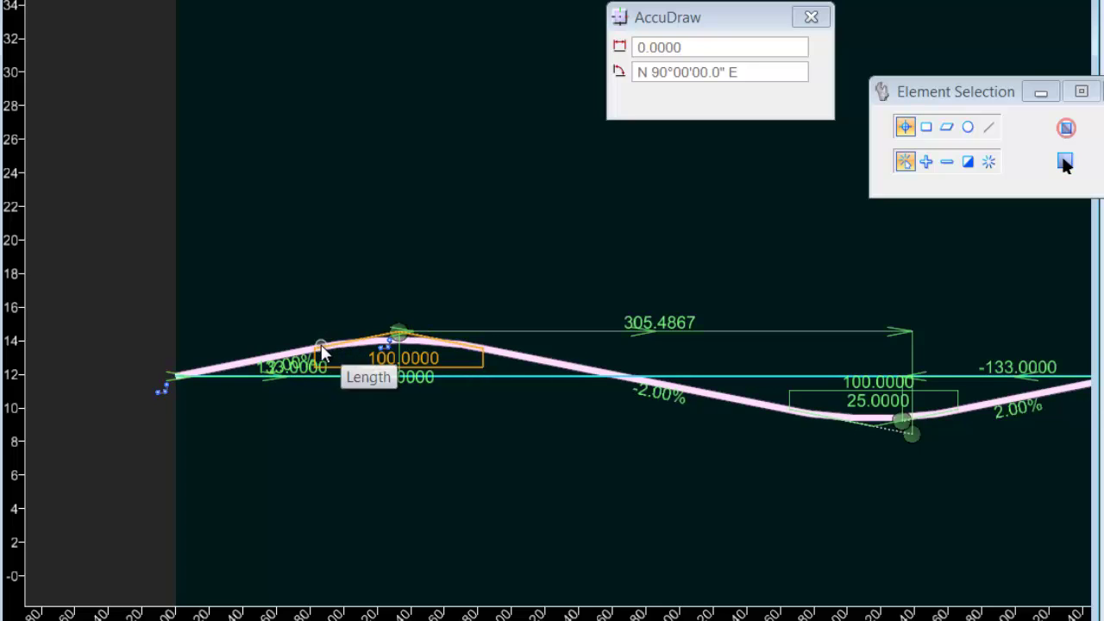
pyautogui.click(252, 367)
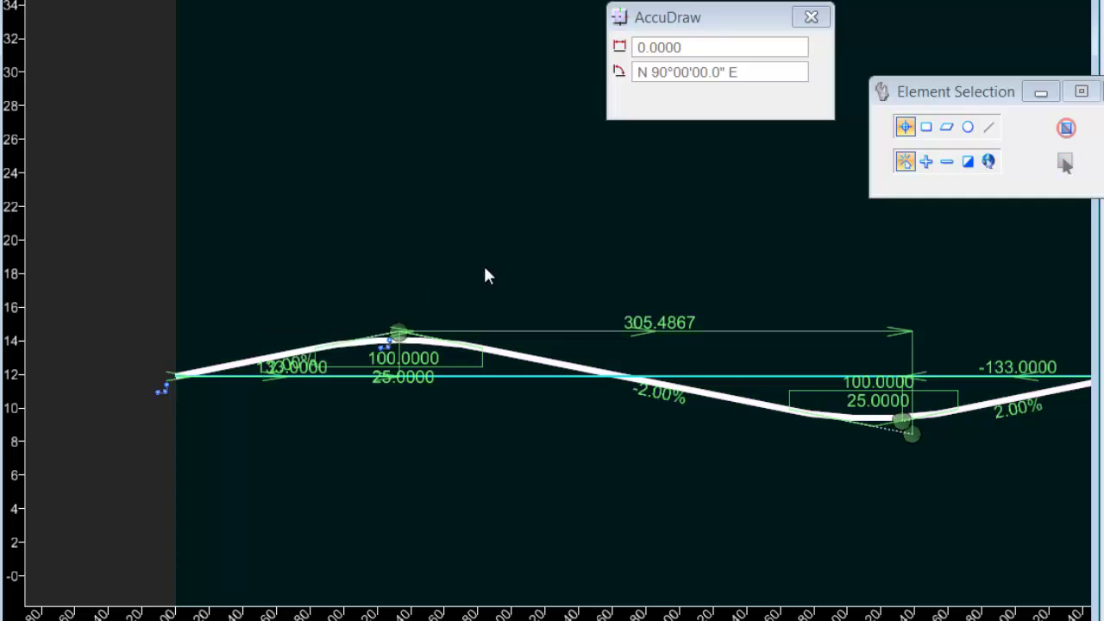
pyautogui.click(275, 309)
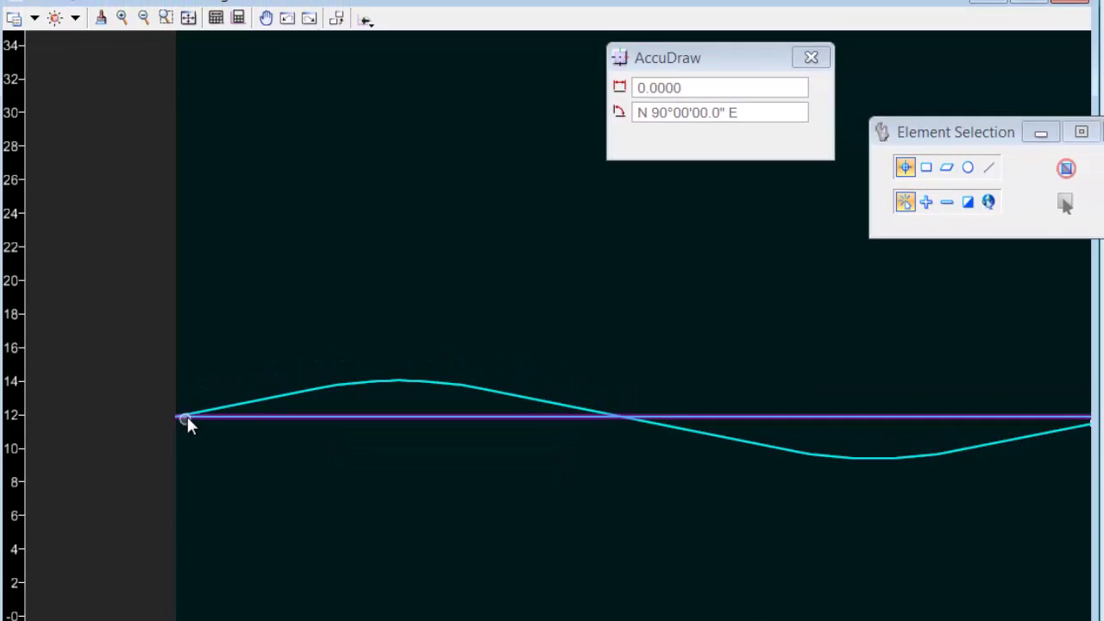
# Select the S-curve profile and open its 2.00% opening grade value for inspection.
pyautogui.click(242, 387)
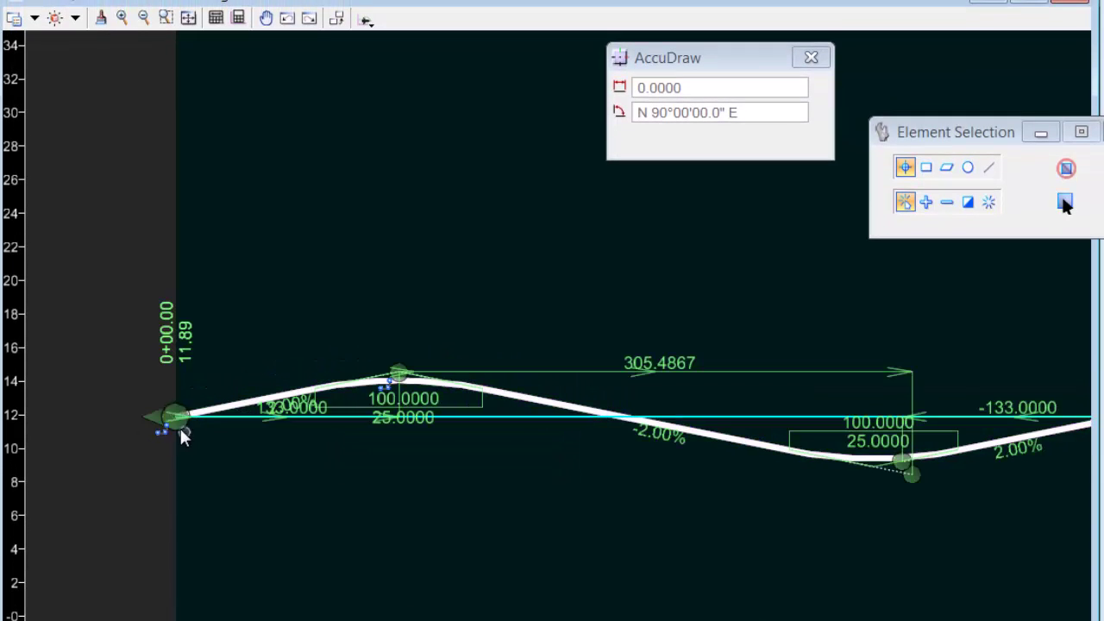
pyautogui.moveTo(511, 474); pyautogui.dragTo(278, 456, button='middle')
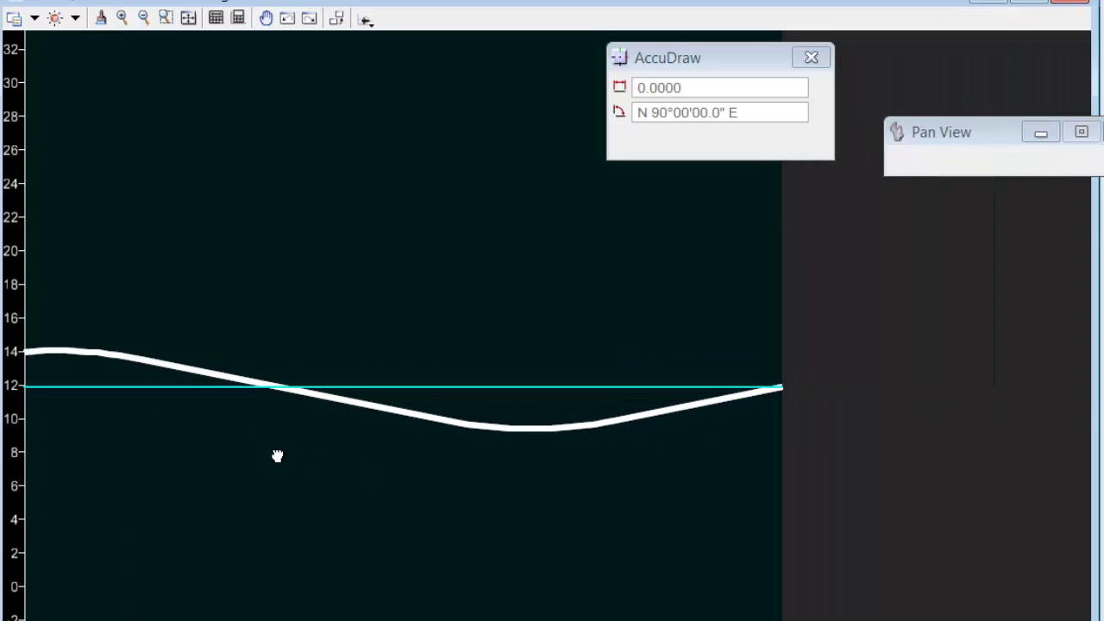
pyautogui.rightClick(717, 463)
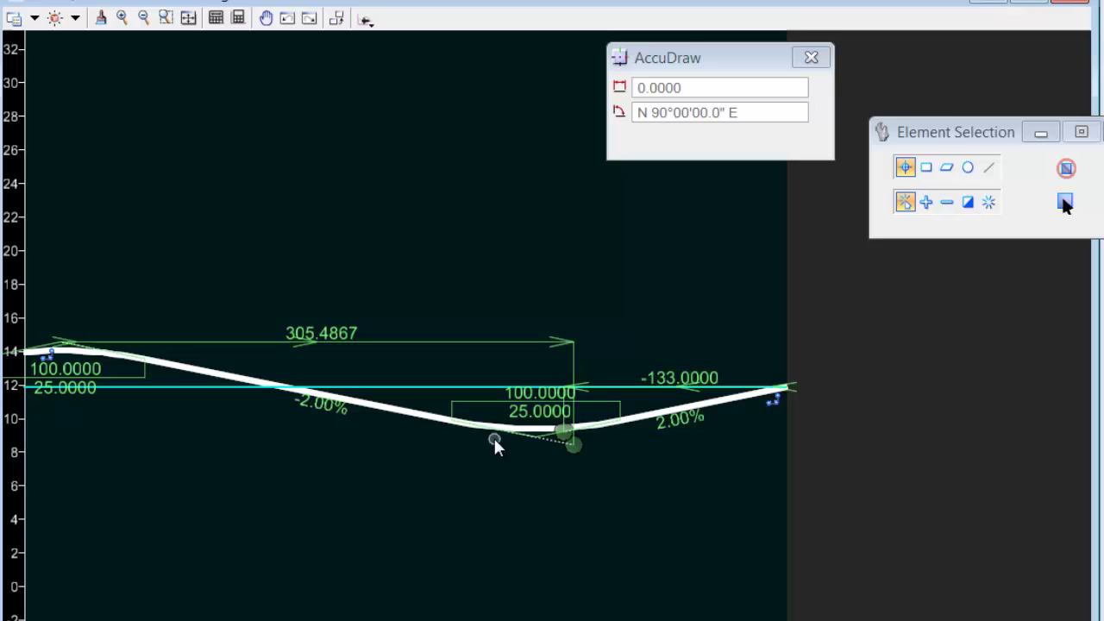
pyautogui.click(667, 423)
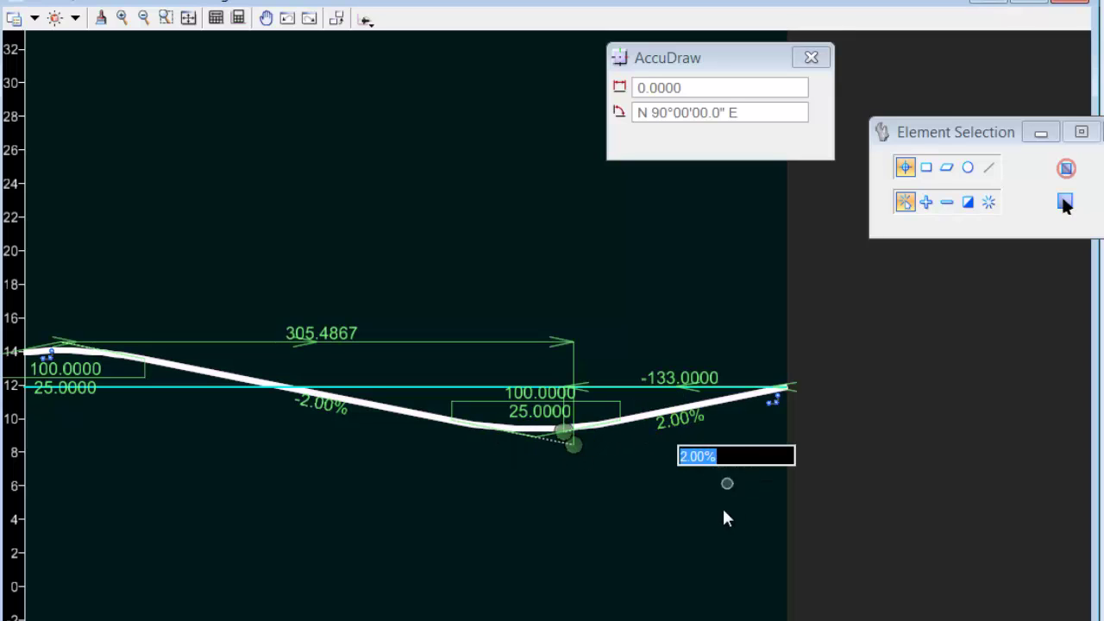
pyautogui.scroll(-1, 713, 508)
pyautogui.scroll(-1, 527, 517)
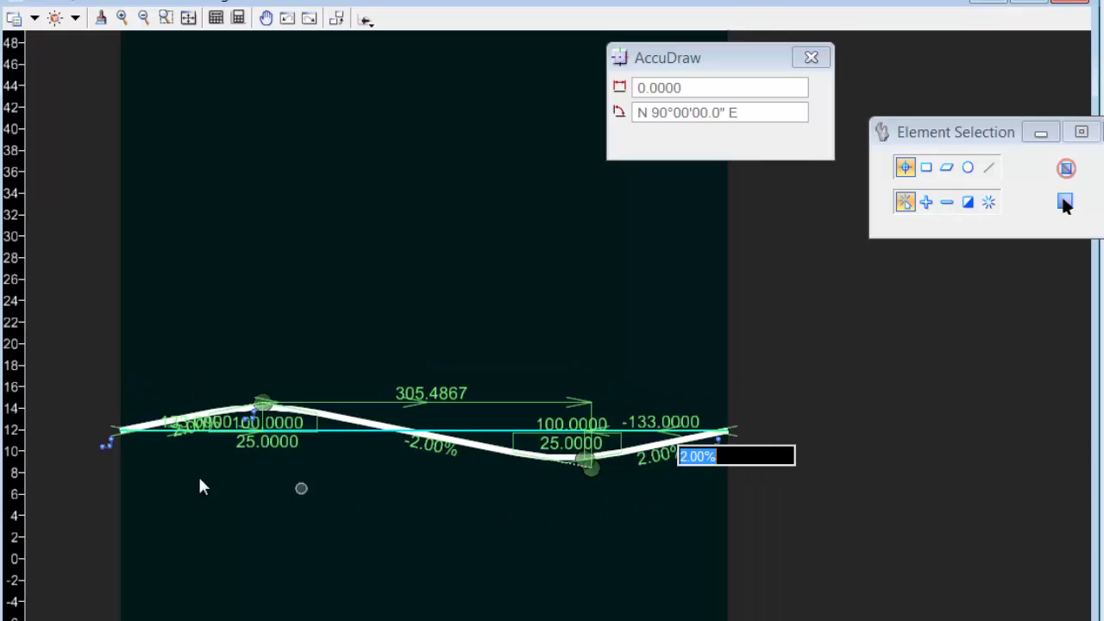
pyautogui.scroll(2, 150, 422)
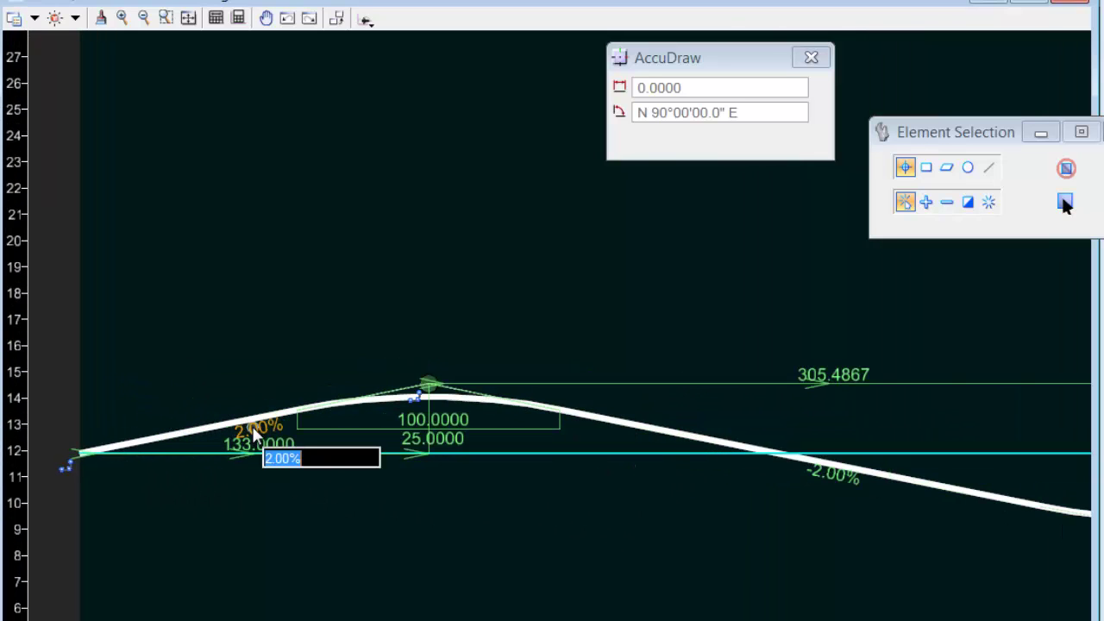
pyautogui.moveTo(247, 435)
pyautogui.click(483, 512)
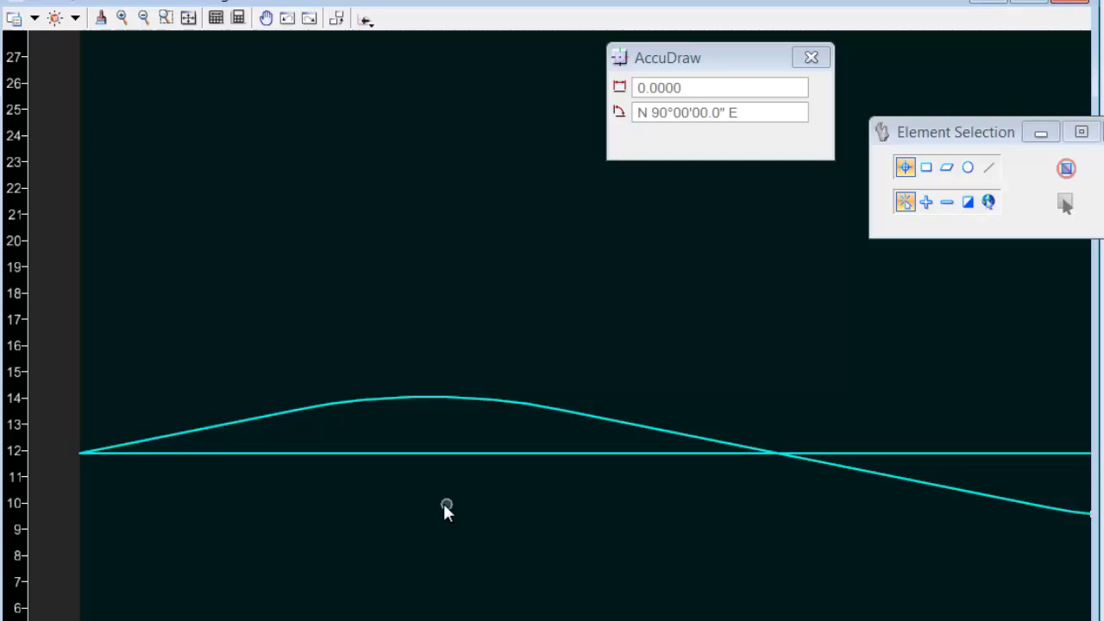
pyautogui.scroll(-2, 440, 496)
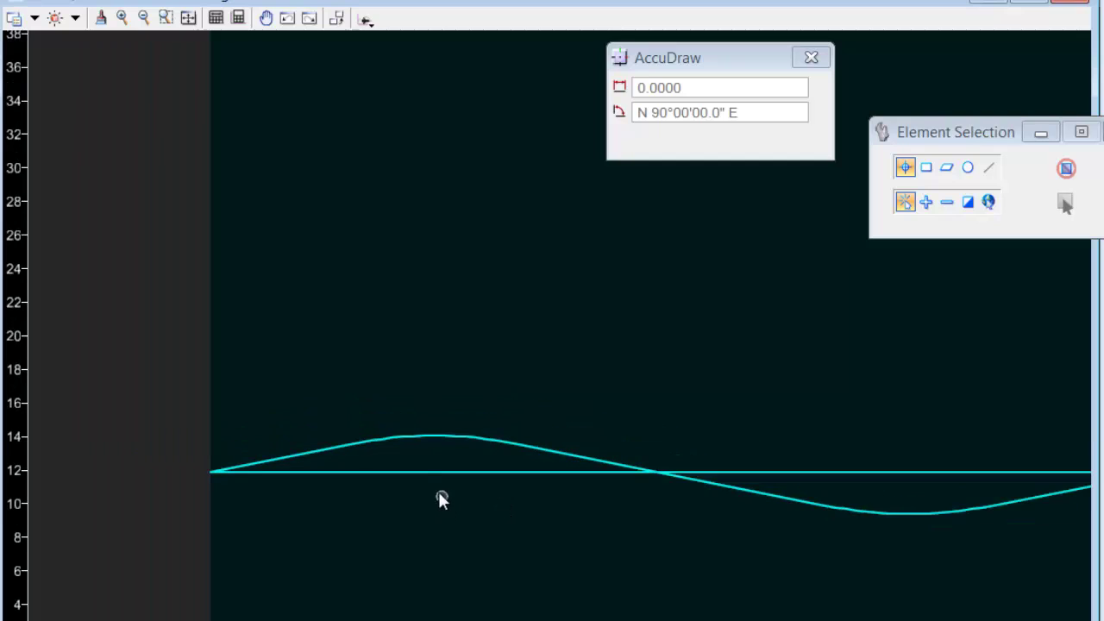
pyautogui.click(556, 455)
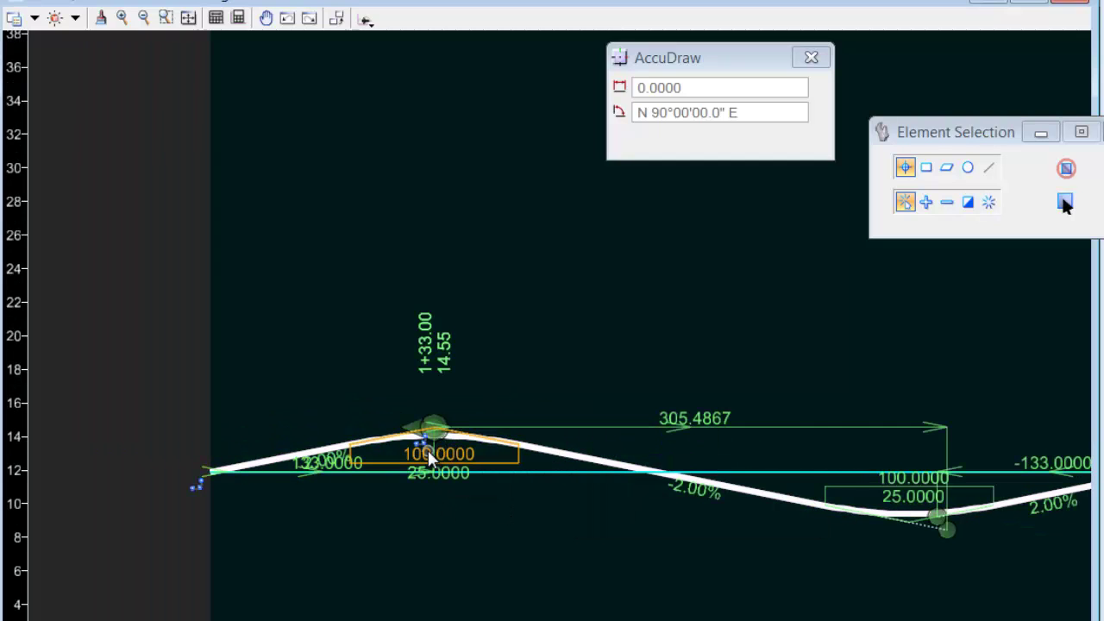
pyautogui.scroll(3, 428, 449)
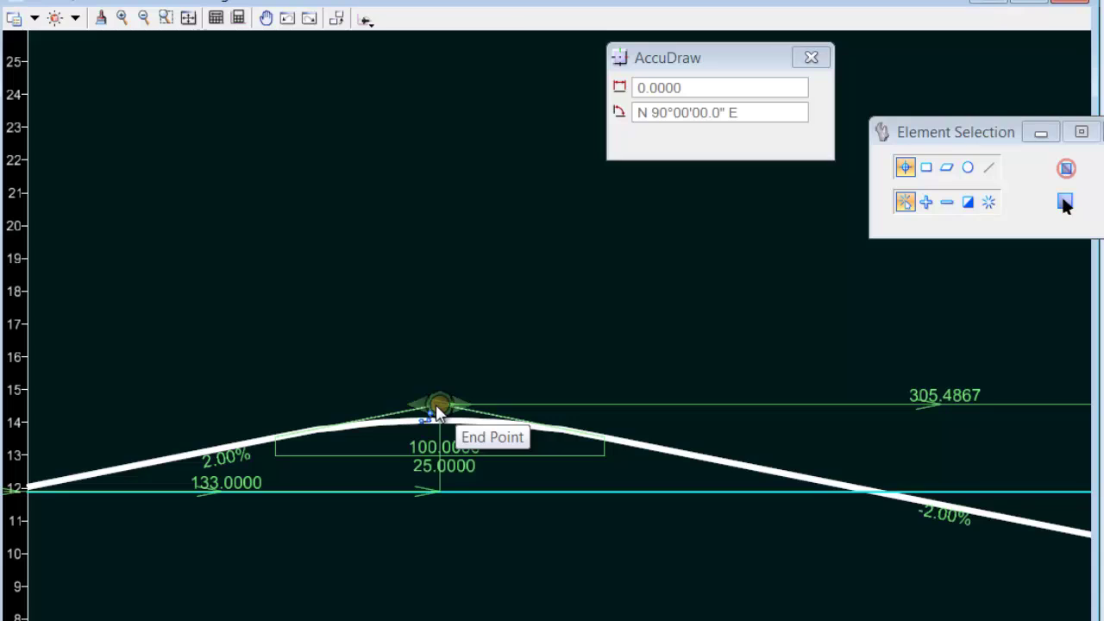
pyautogui.scroll(-2, 281, 455)
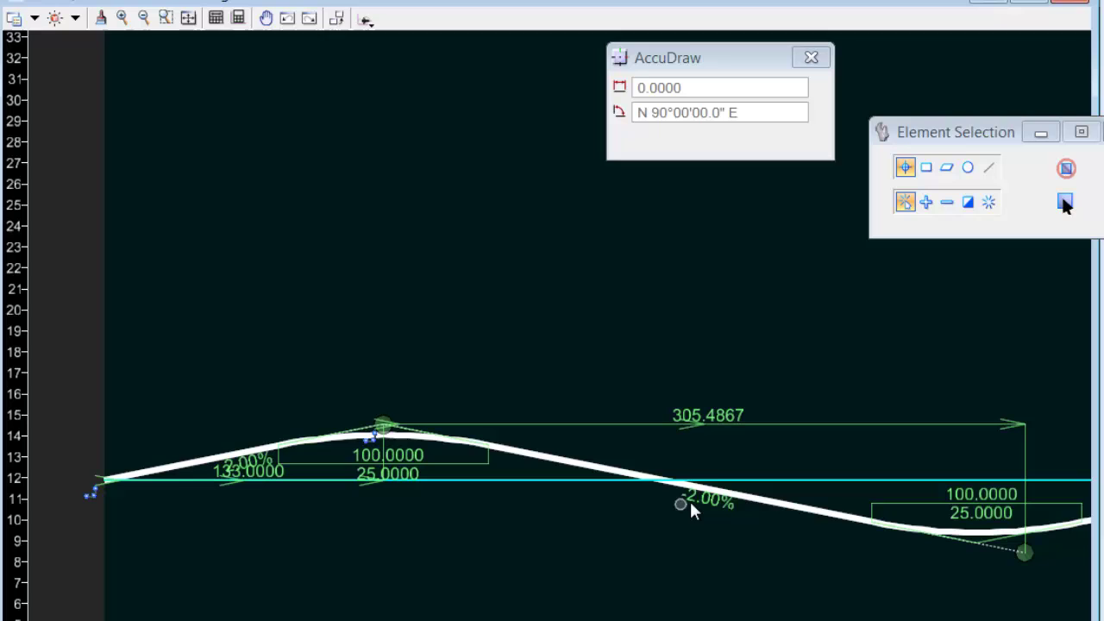
pyautogui.click(692, 499)
pyautogui.moveTo(946, 597); pyautogui.dragTo(505, 546, button='middle')
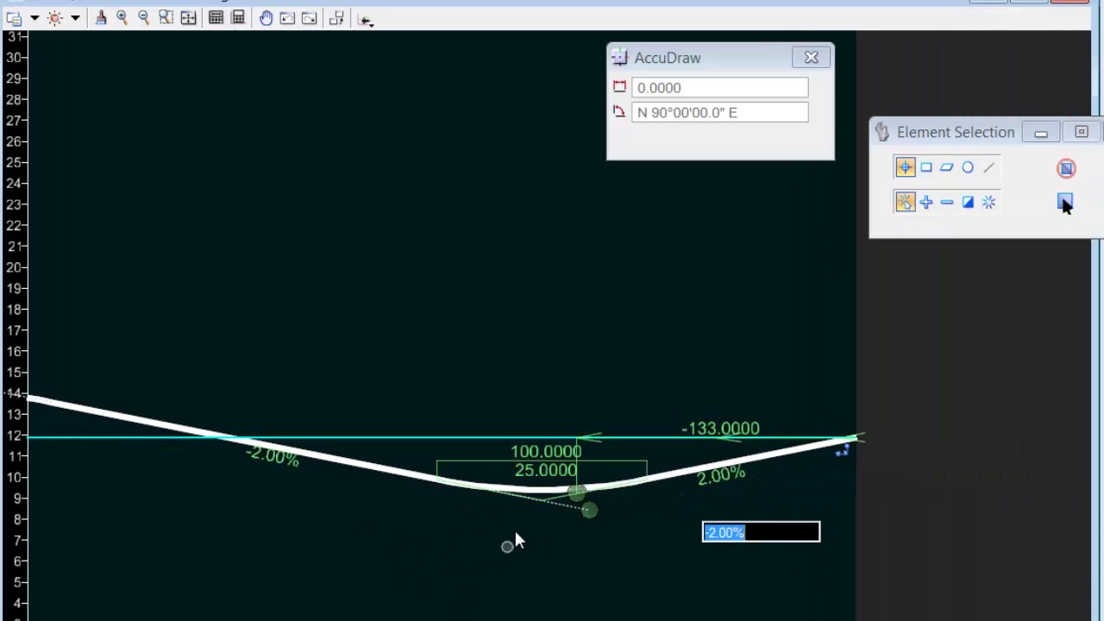
pyautogui.scroll(2, 509, 505)
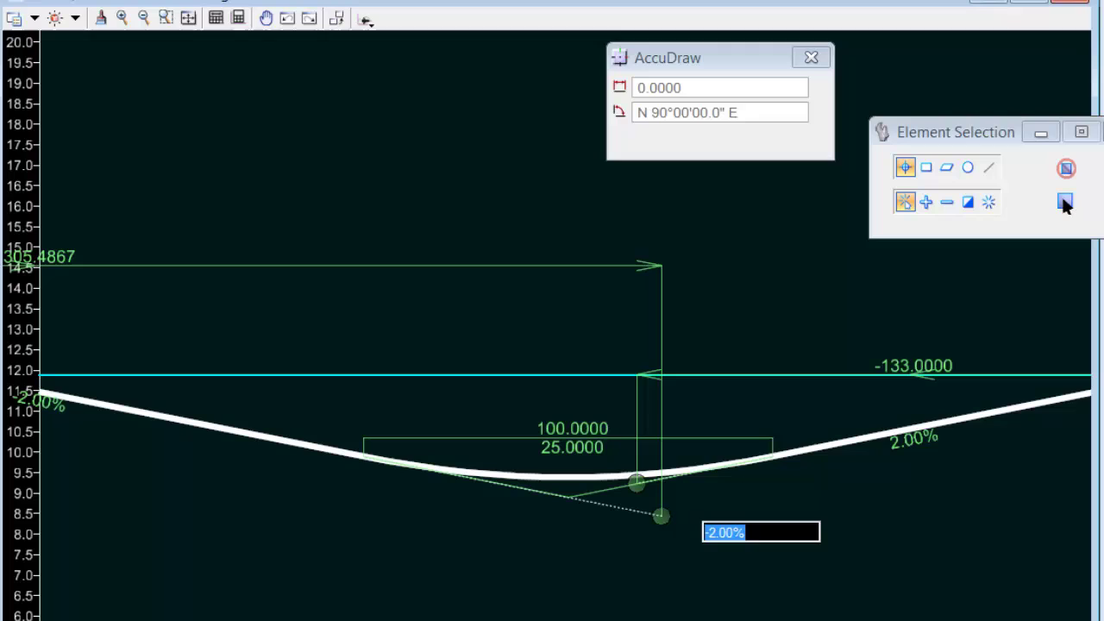
pyautogui.press('Escape')
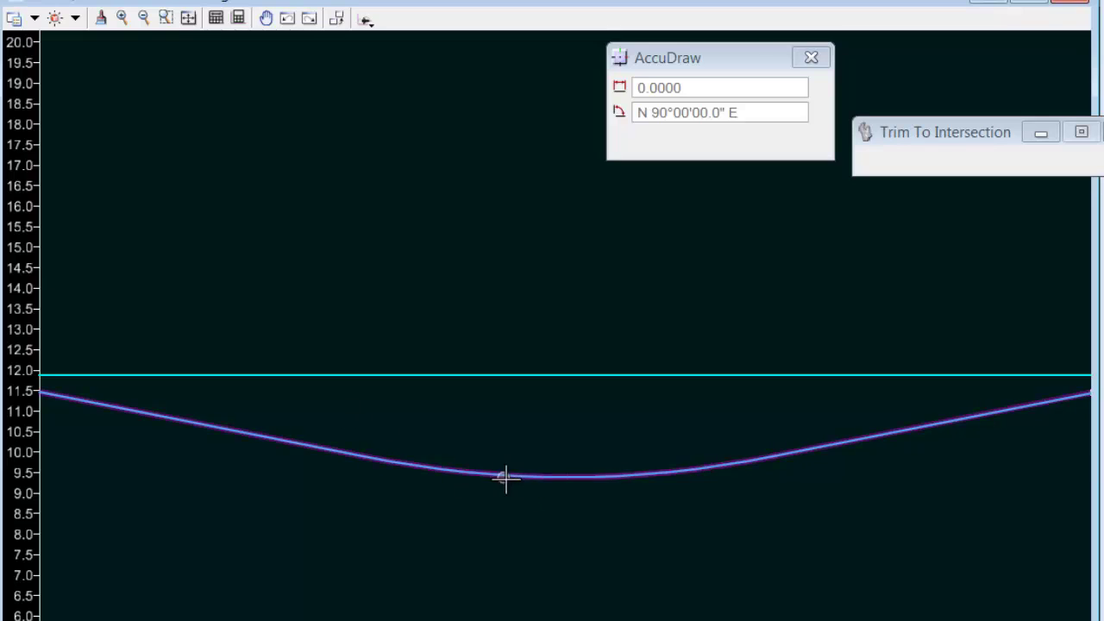
pyautogui.scroll(-4, 517, 490)
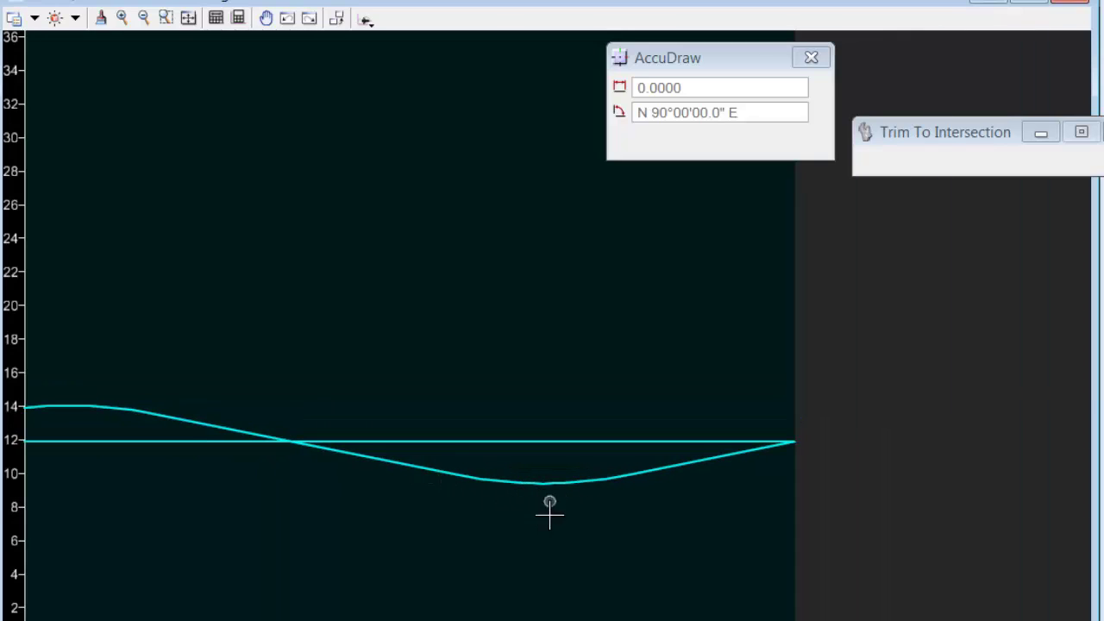
pyautogui.scroll(-2, 553, 512)
pyautogui.moveTo(518, 508); pyautogui.dragTo(569, 489, button='middle')
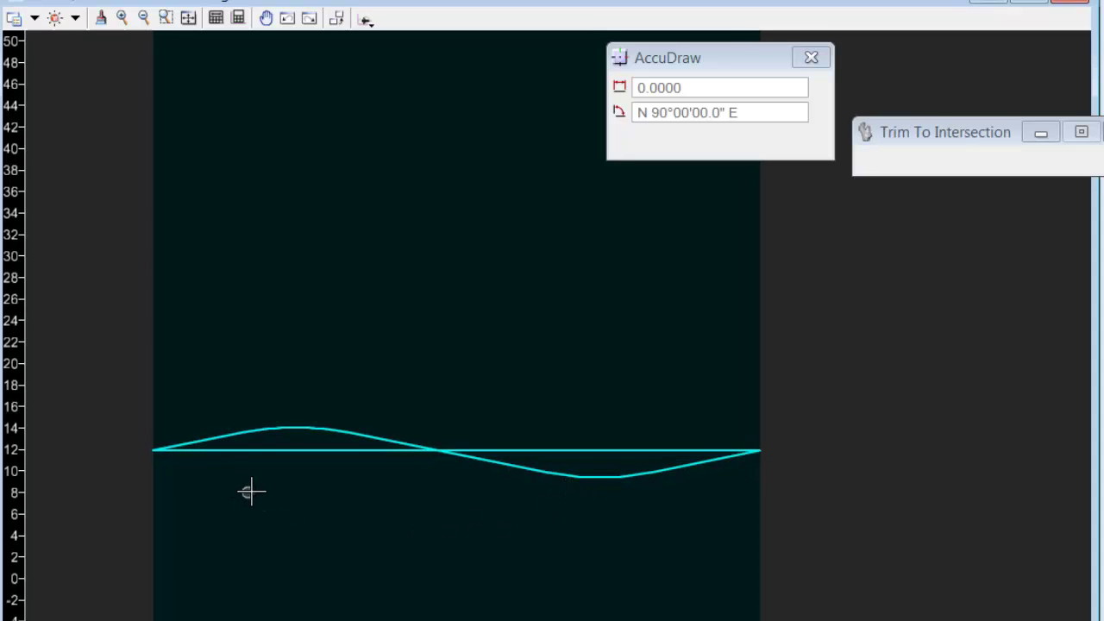
# Reselect the S-curve profile, check both its end points, and open the Vertical Geometry flyout.
pyautogui.press('Escape')
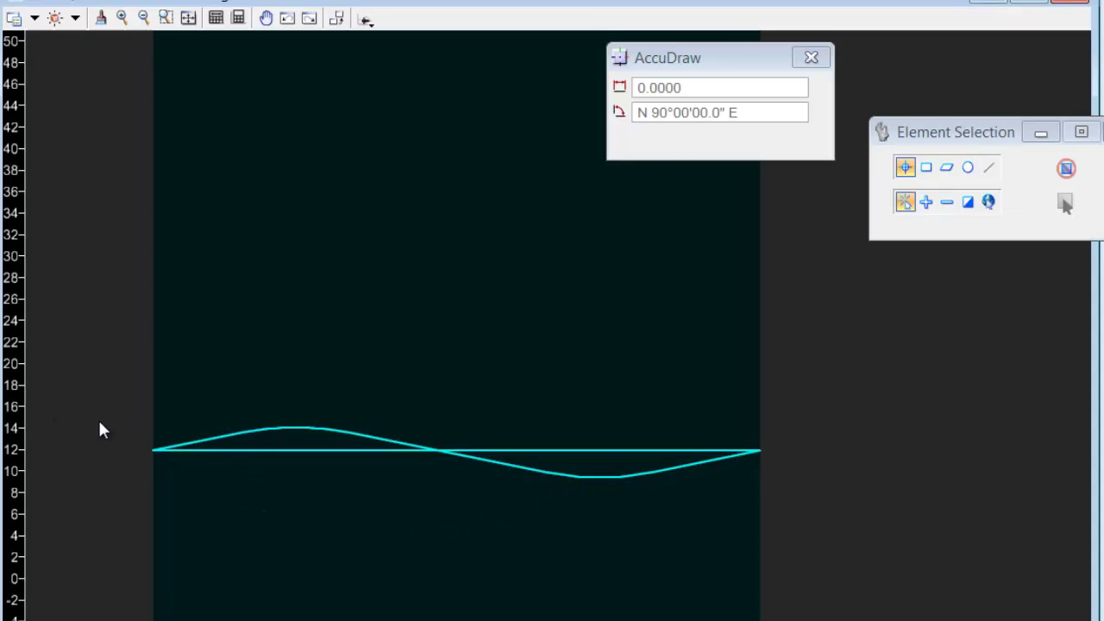
pyautogui.click(206, 440)
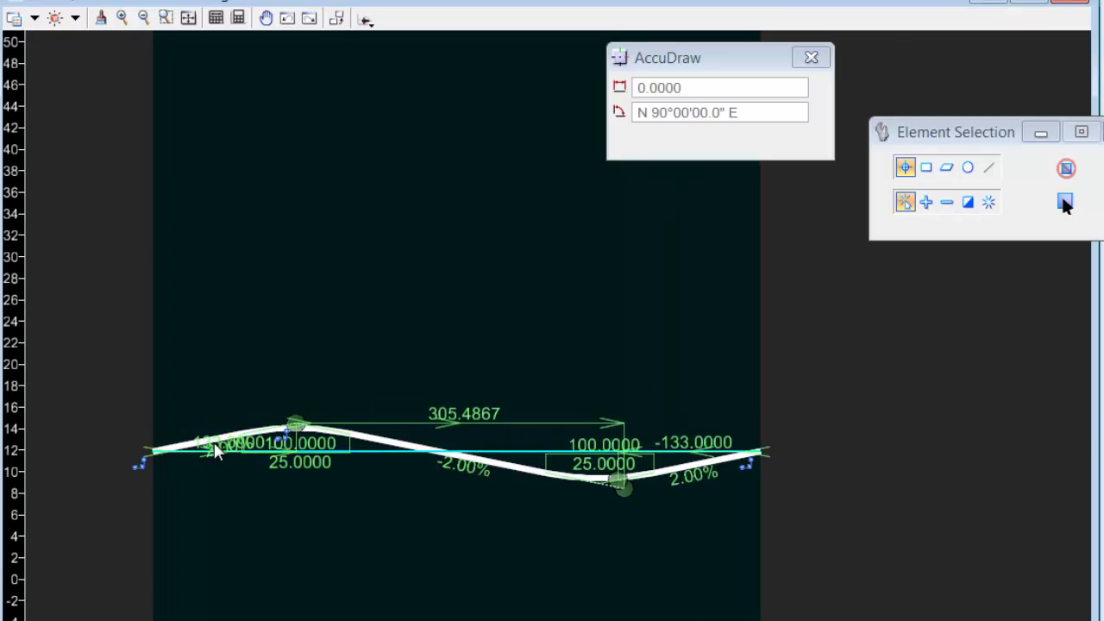
pyautogui.scroll(2, 185, 445)
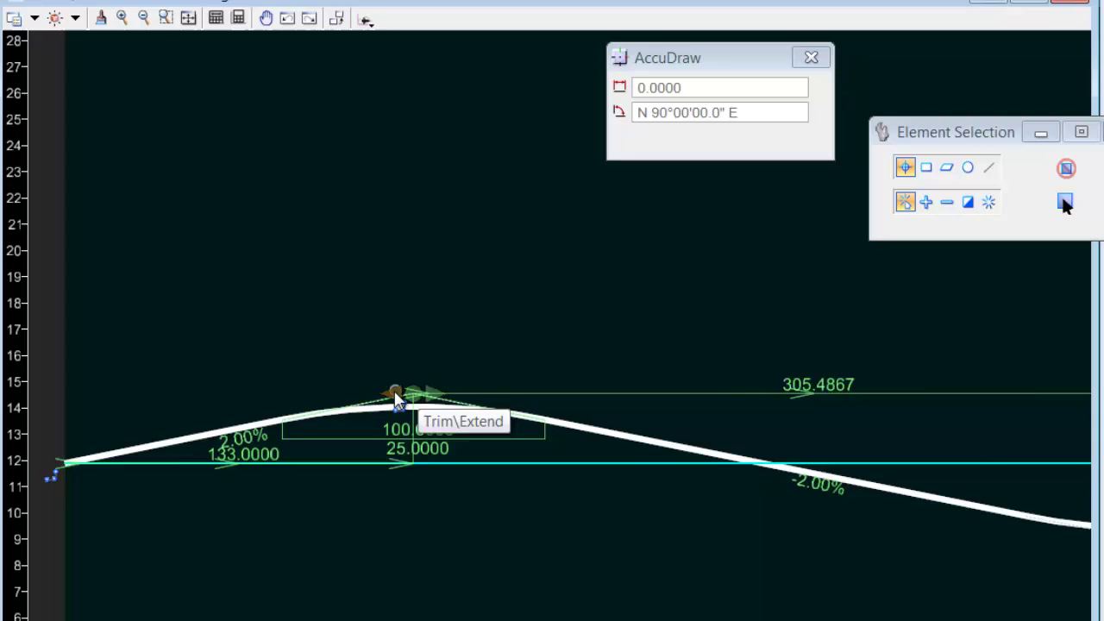
pyautogui.scroll(-2, 397, 392)
pyautogui.moveTo(761, 474); pyautogui.dragTo(528, 516, button='middle')
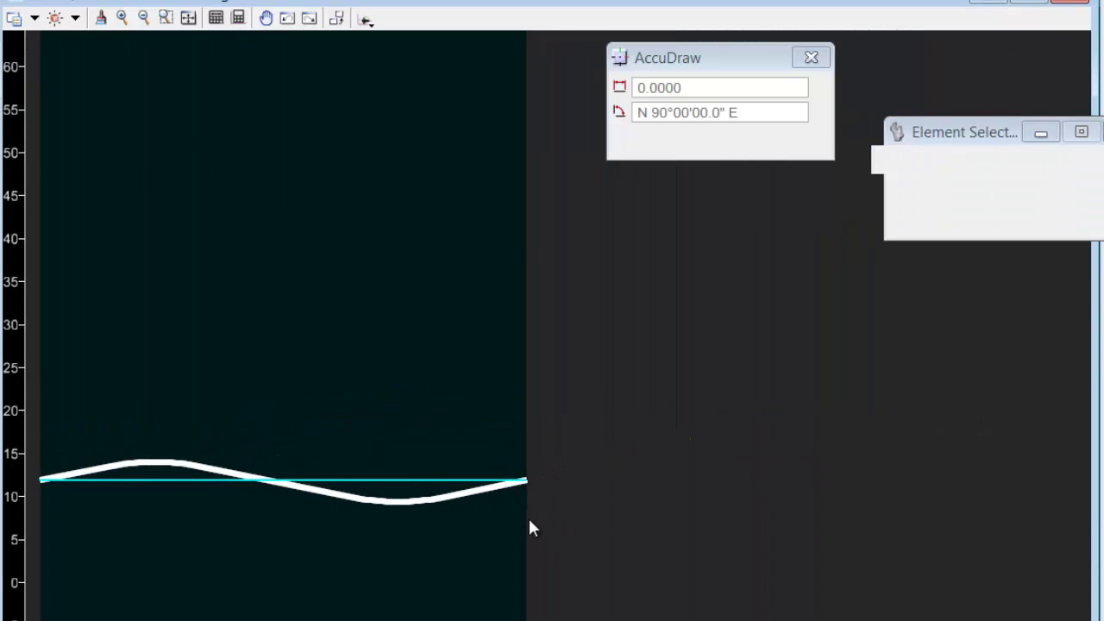
pyautogui.scroll(2, 523, 499)
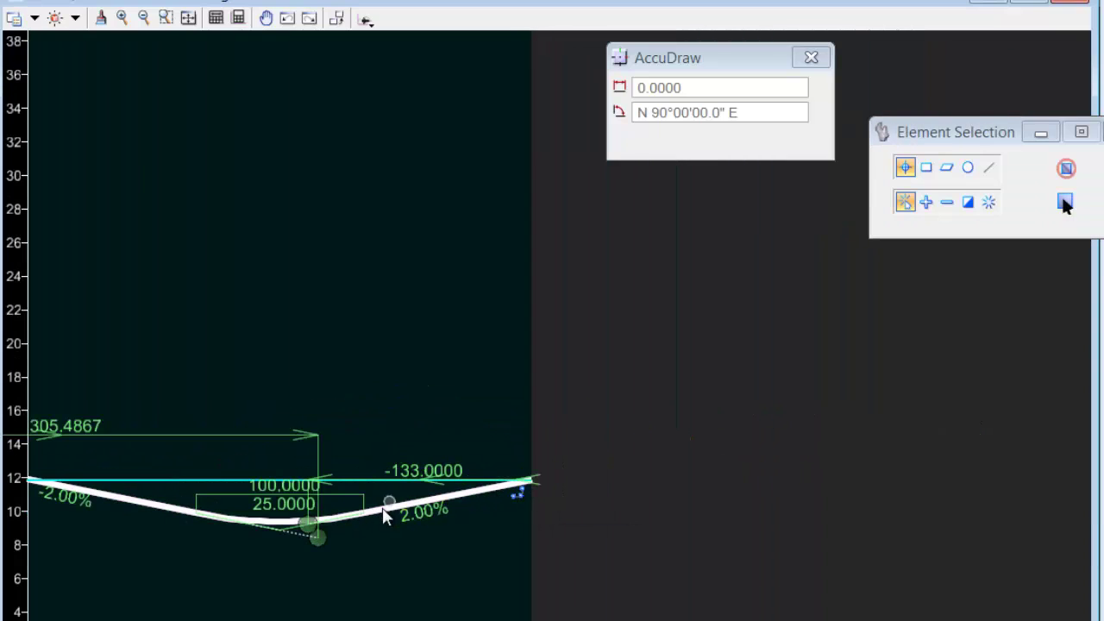
pyautogui.scroll(-2, 346, 521)
pyautogui.moveTo(145, 516); pyautogui.dragTo(265, 486, button='middle')
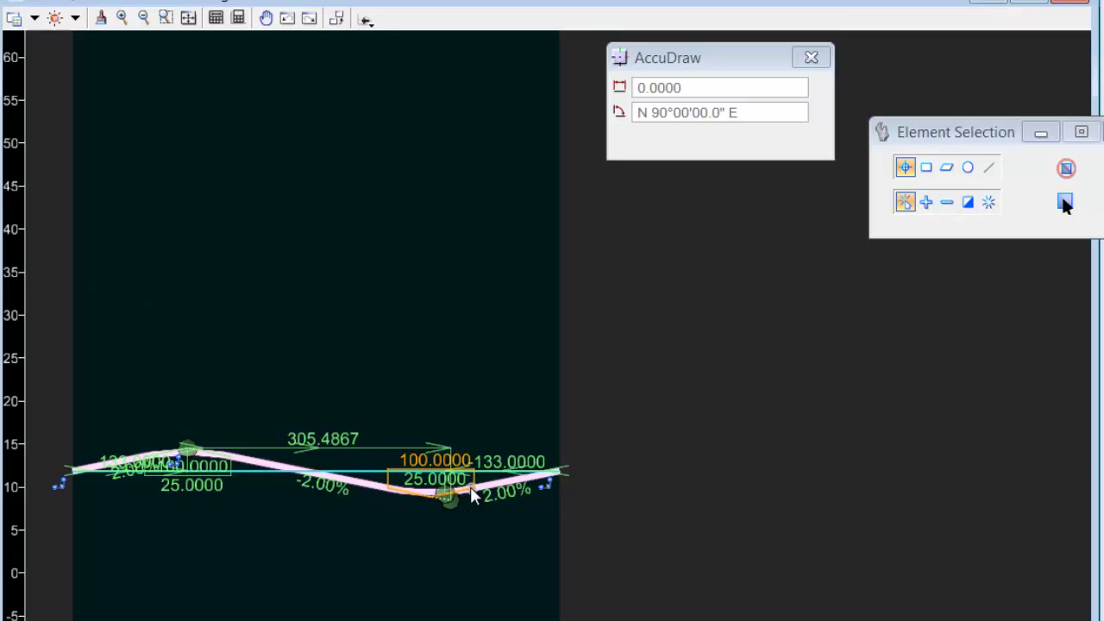
pyautogui.click(368, 21)
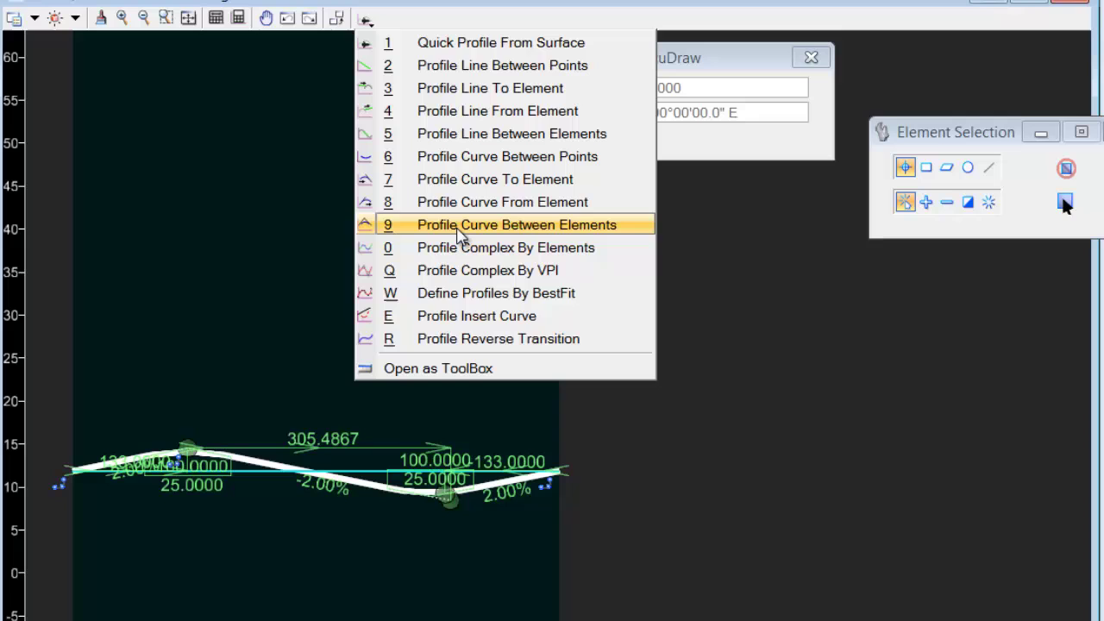
# Choose Profile Curve Between Elements and return to View 1 with elevation set to 200.0000.
pyautogui.click(509, 226)
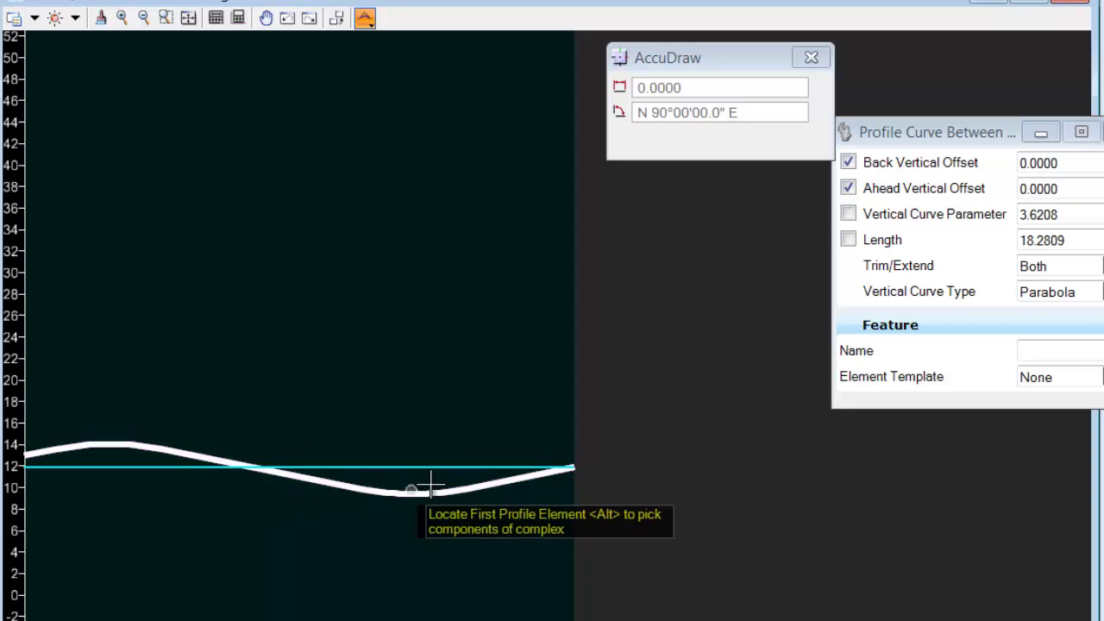
pyautogui.scroll(-3, 431, 488)
pyautogui.scroll(3, 295, 470)
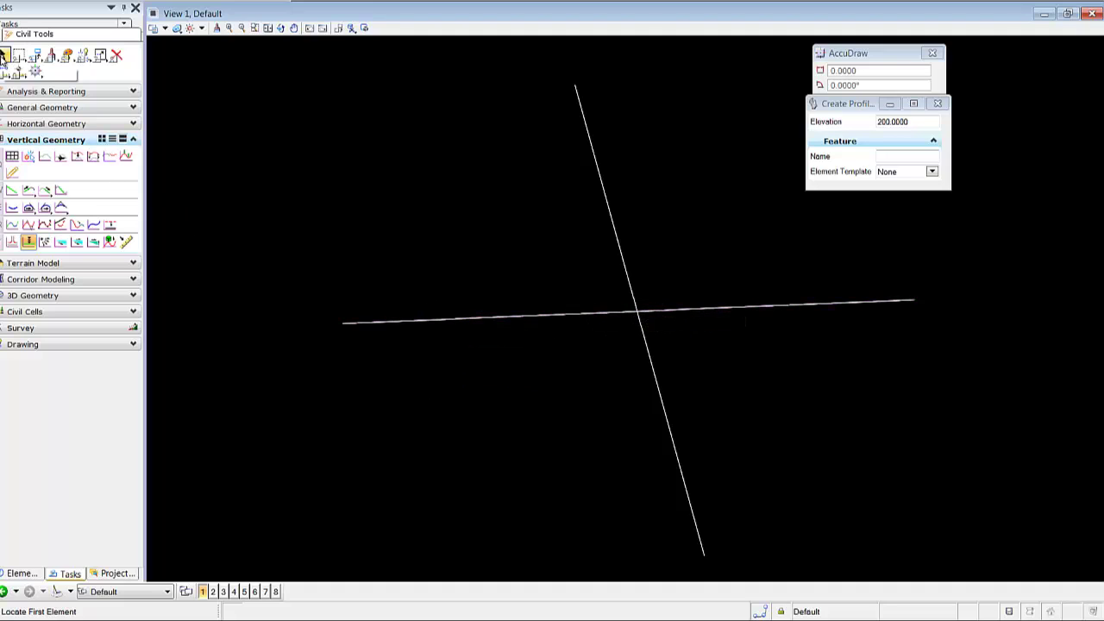
# Start Place Civil Cell and browse the civil cell libraries to replace Secondary Median.
pyautogui.click(31, 312)
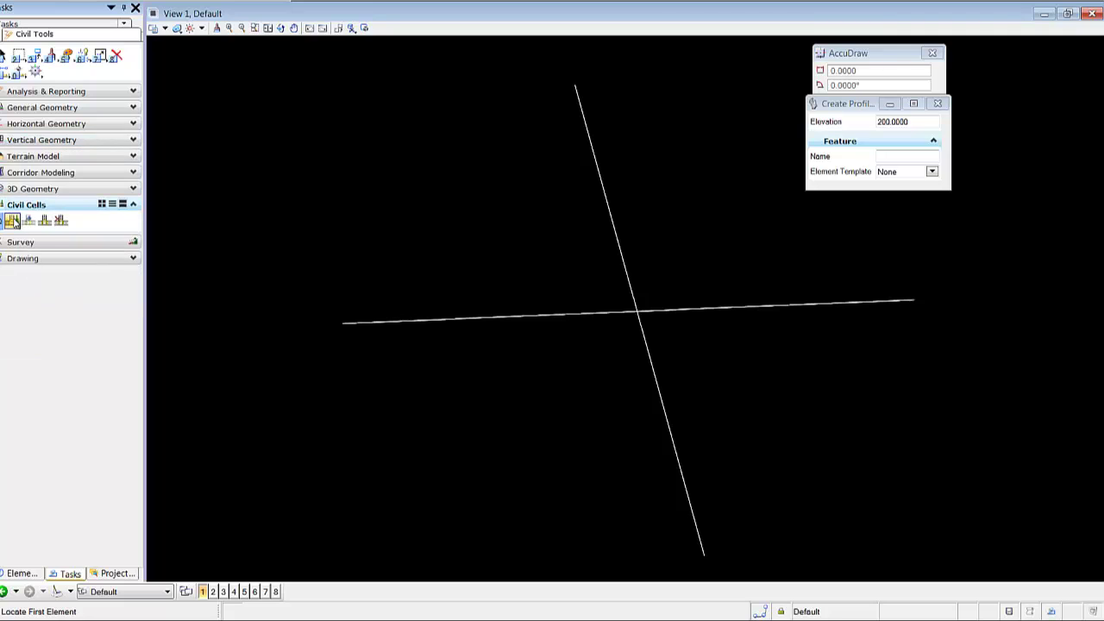
pyautogui.click(12, 221)
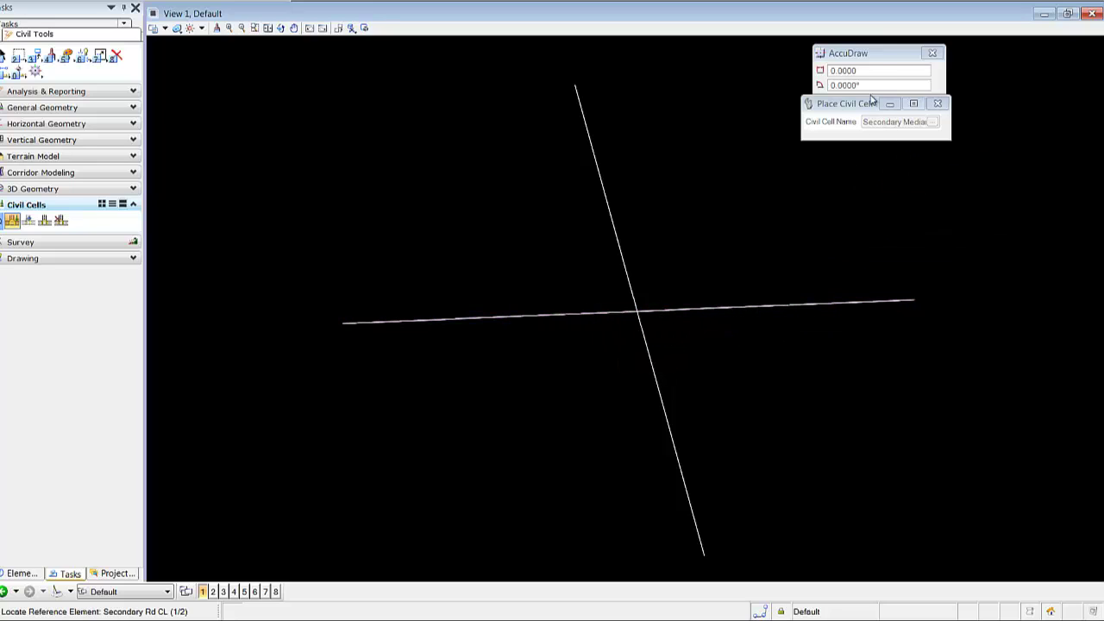
pyautogui.rightClick(755, 226)
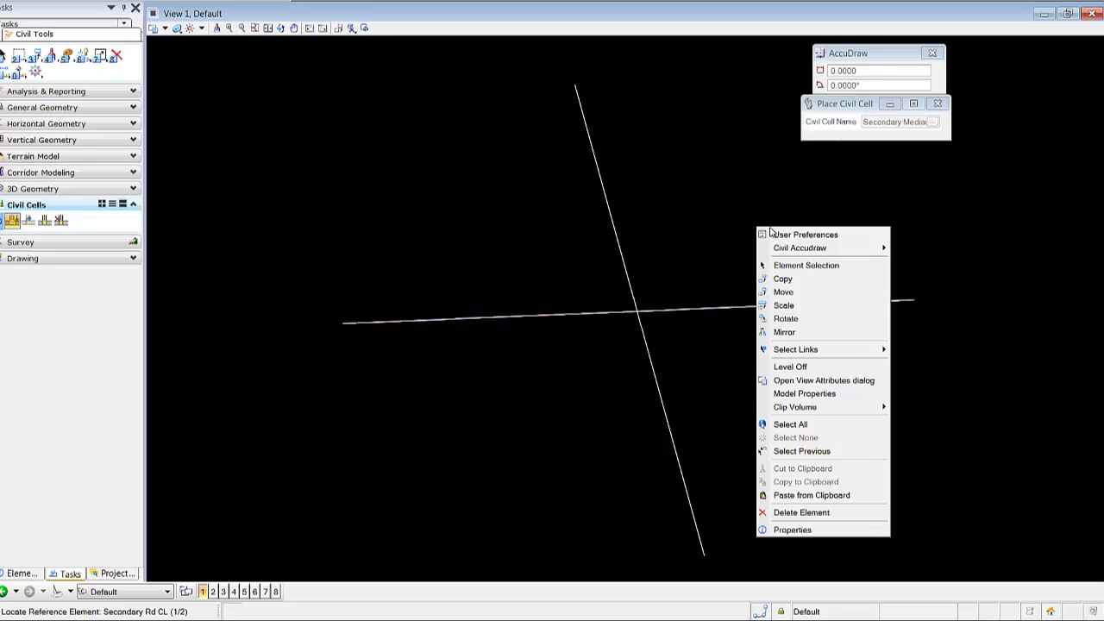
pyautogui.press('Escape')
pyautogui.press('Escape')
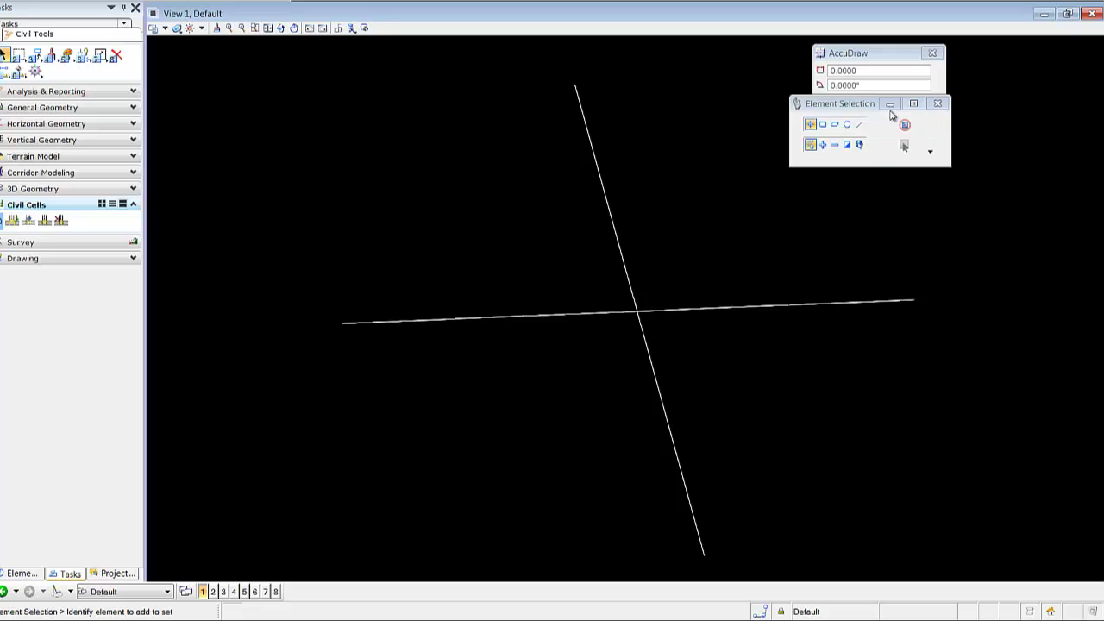
pyautogui.click(12, 220)
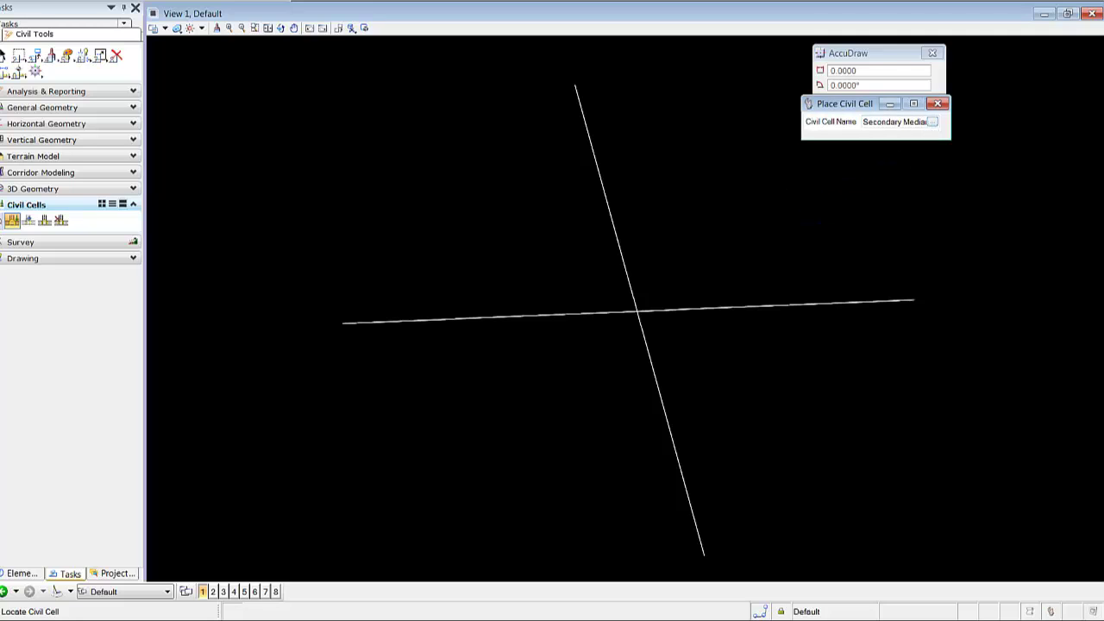
pyautogui.click(932, 122)
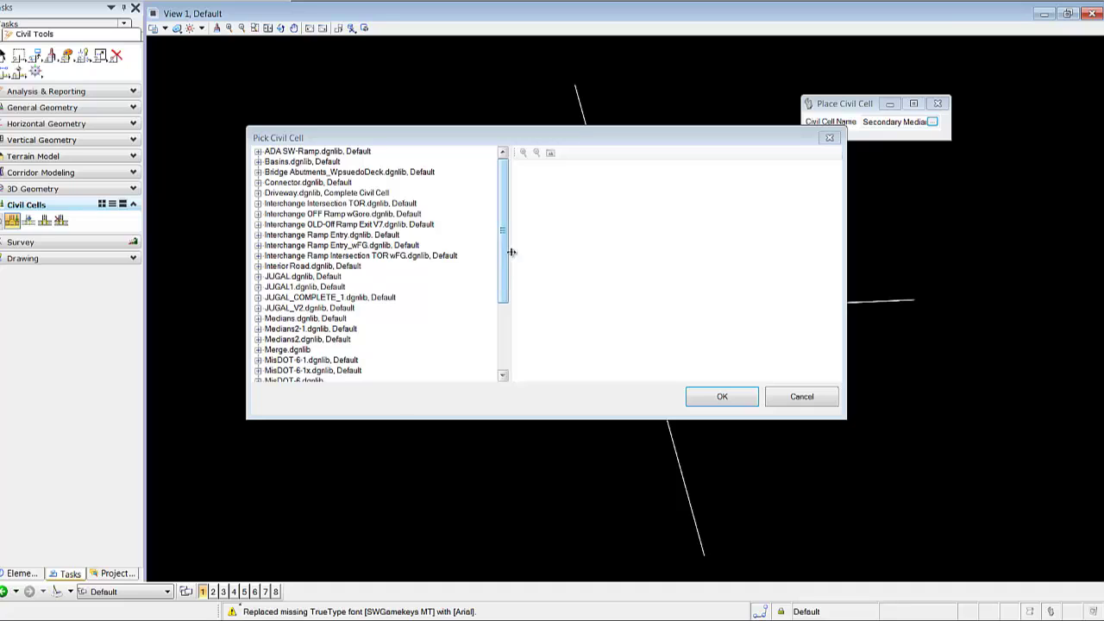
# Choose the Small Rotary cell from the RAB-Circulatory.dgnlib library.
pyautogui.moveTo(510, 247); pyautogui.dragTo(491, 325)
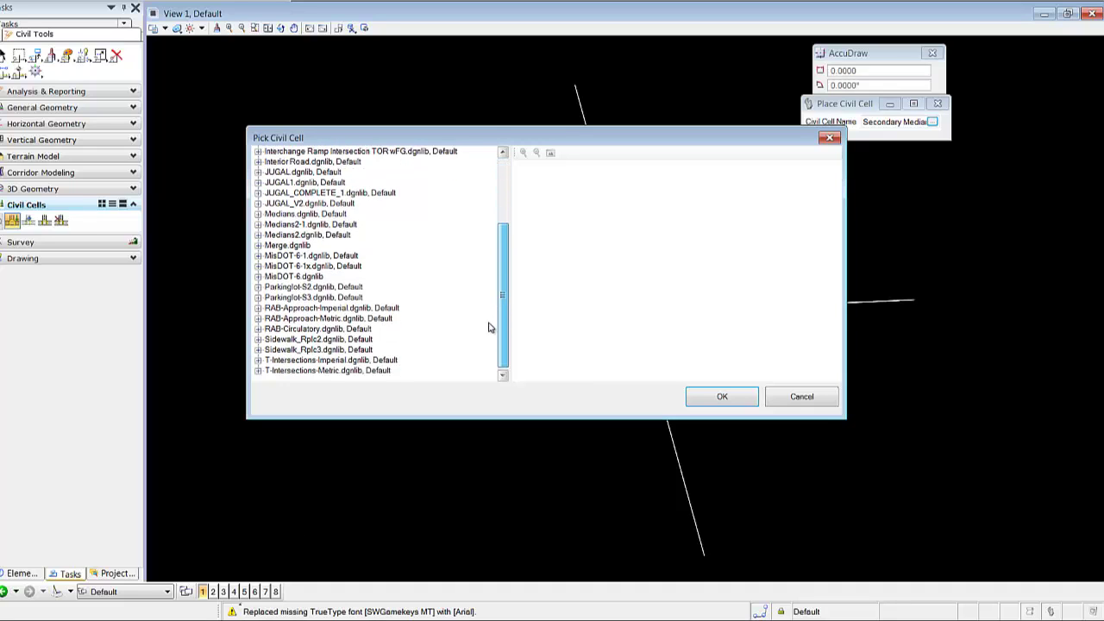
pyautogui.click(274, 329)
pyautogui.click(258, 329)
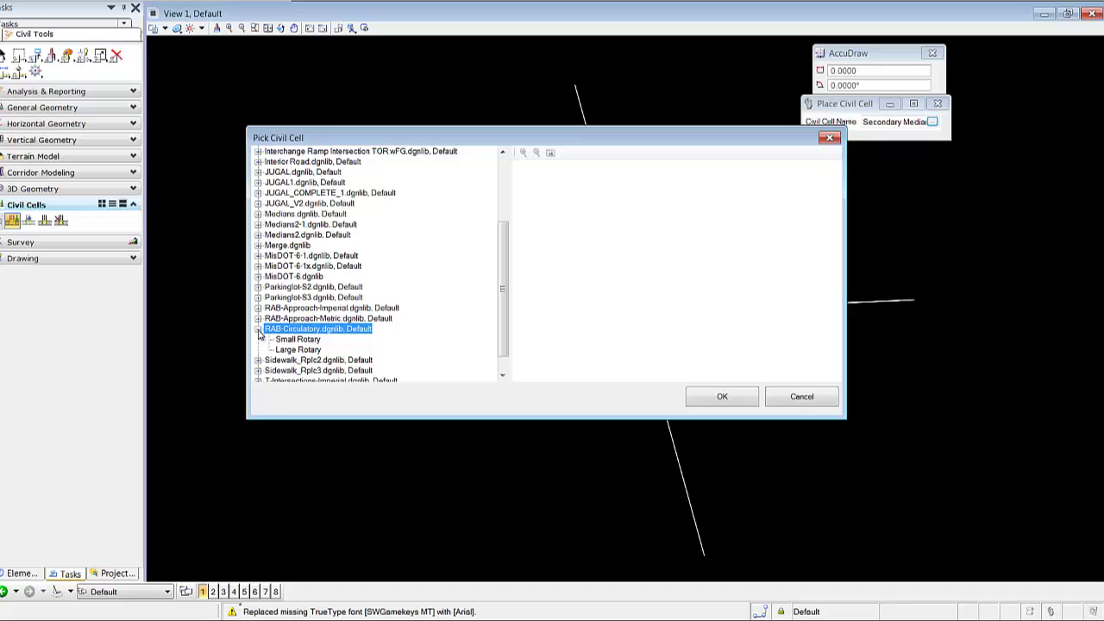
pyautogui.click(293, 340)
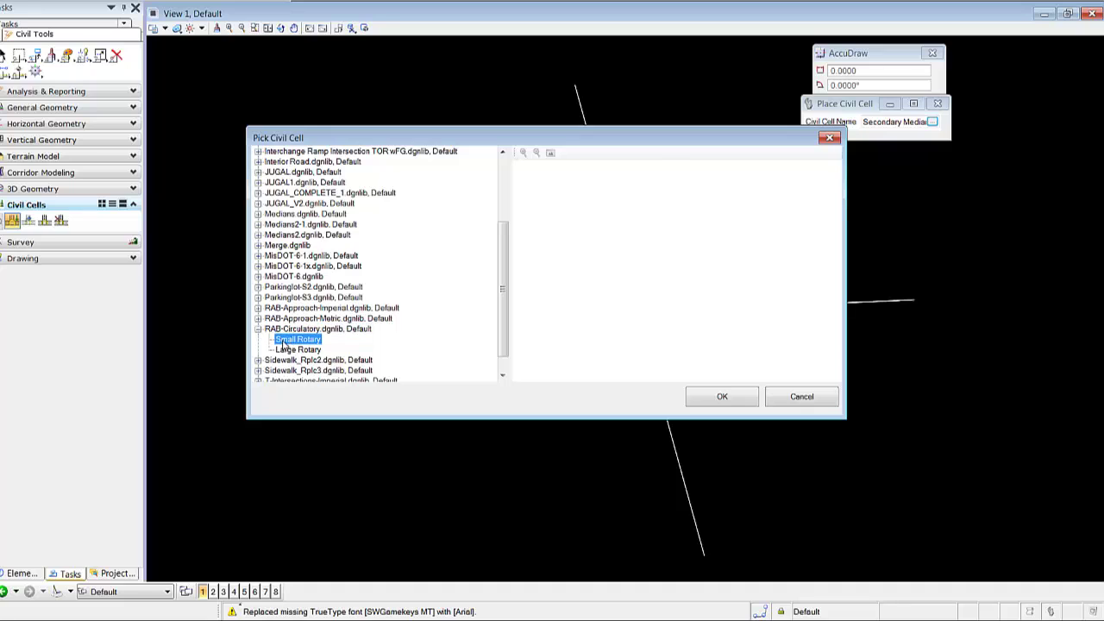
pyautogui.click(745, 401)
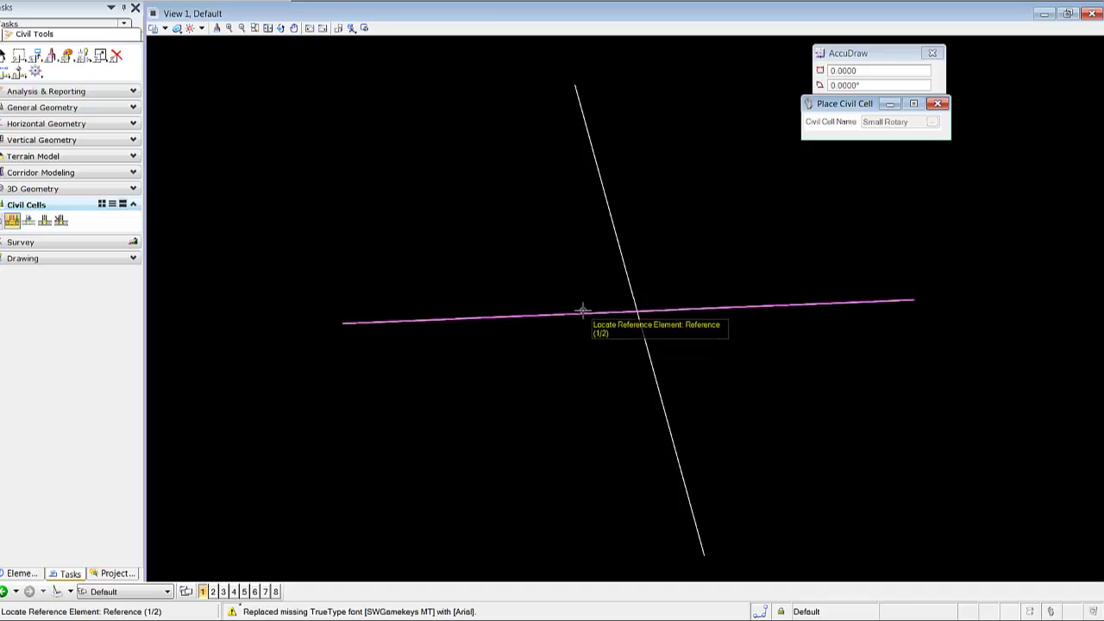
# Place the rotary using the horizontal reference line and diagonal secondary baseline at their intersection.
pyautogui.click(583, 310)
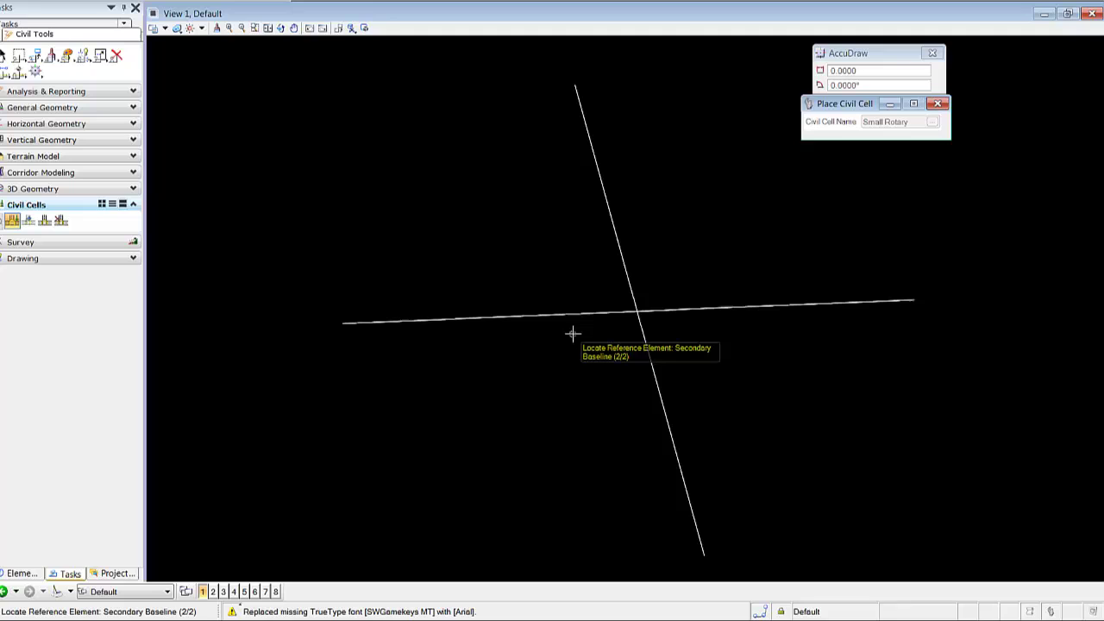
pyautogui.click(656, 374)
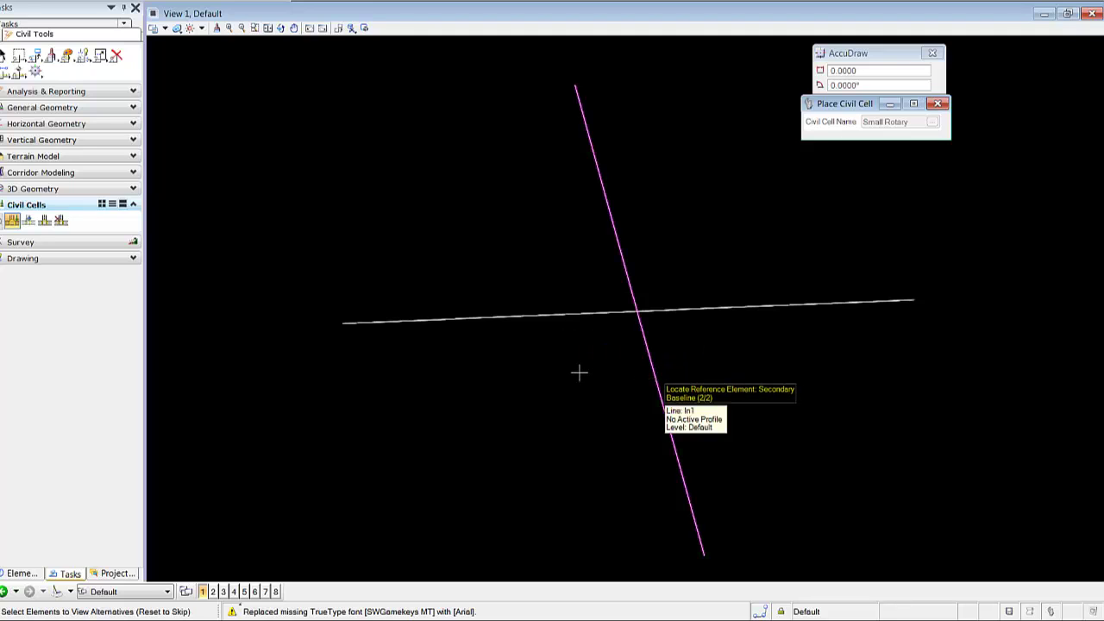
pyautogui.click(579, 372)
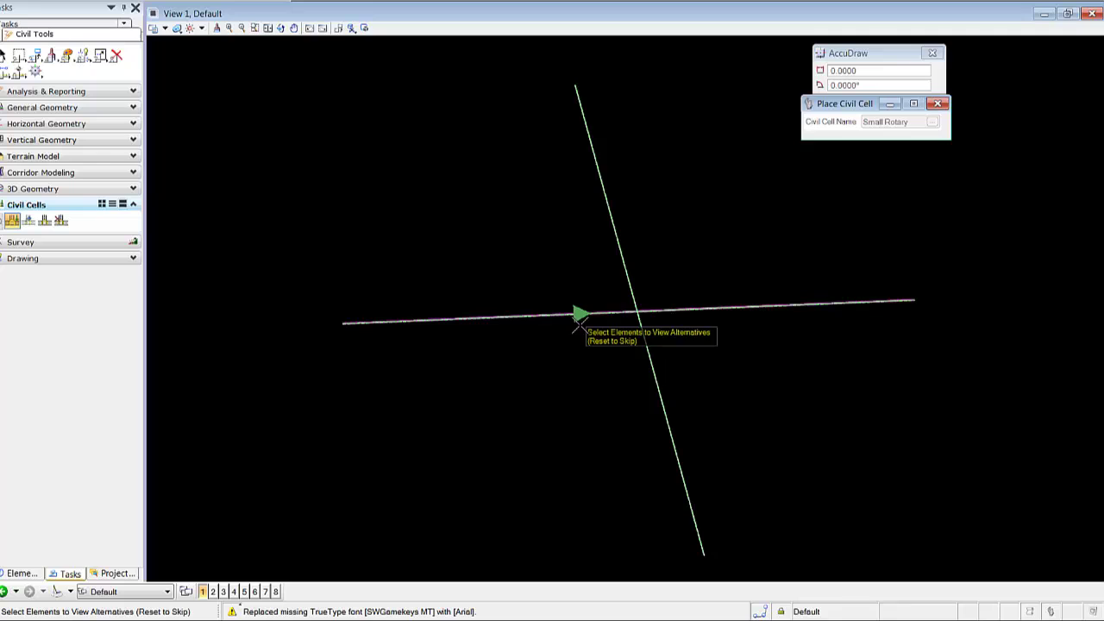
pyautogui.rightClick(489, 380)
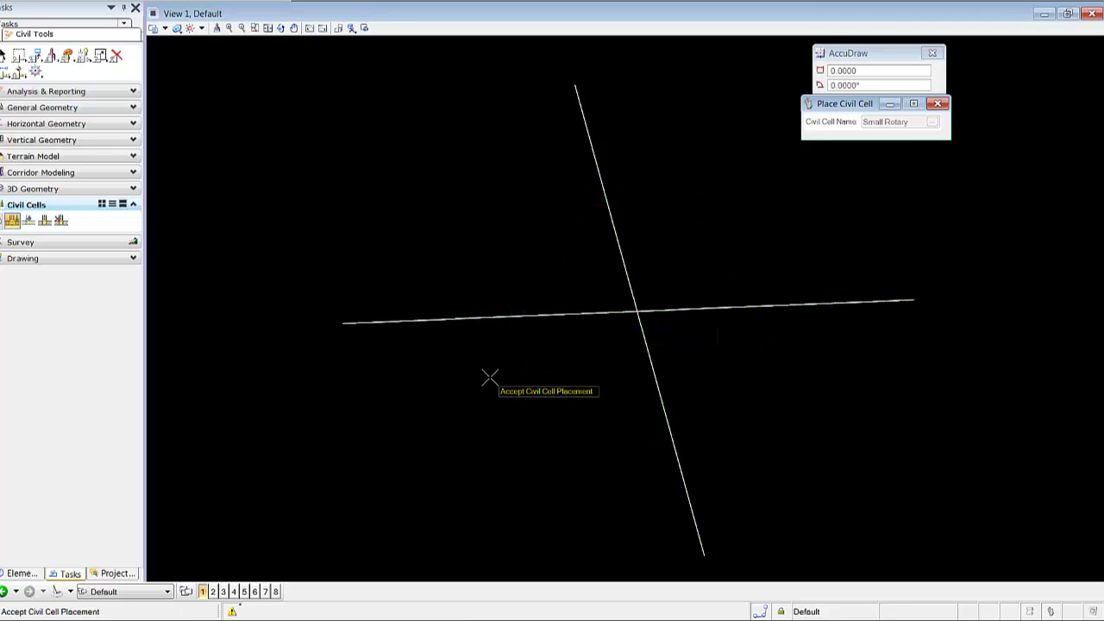
pyautogui.click(500, 380)
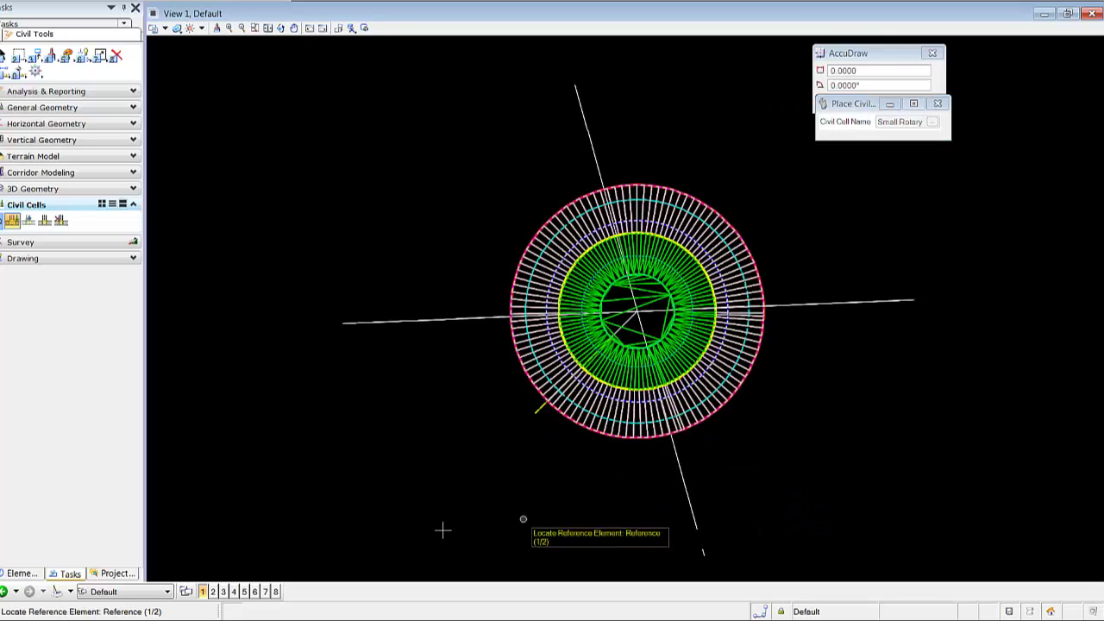
# Open the rotary's Pavement Edge Circle profile in View 8 and select its flat 200 line.
pyautogui.click(4, 55)
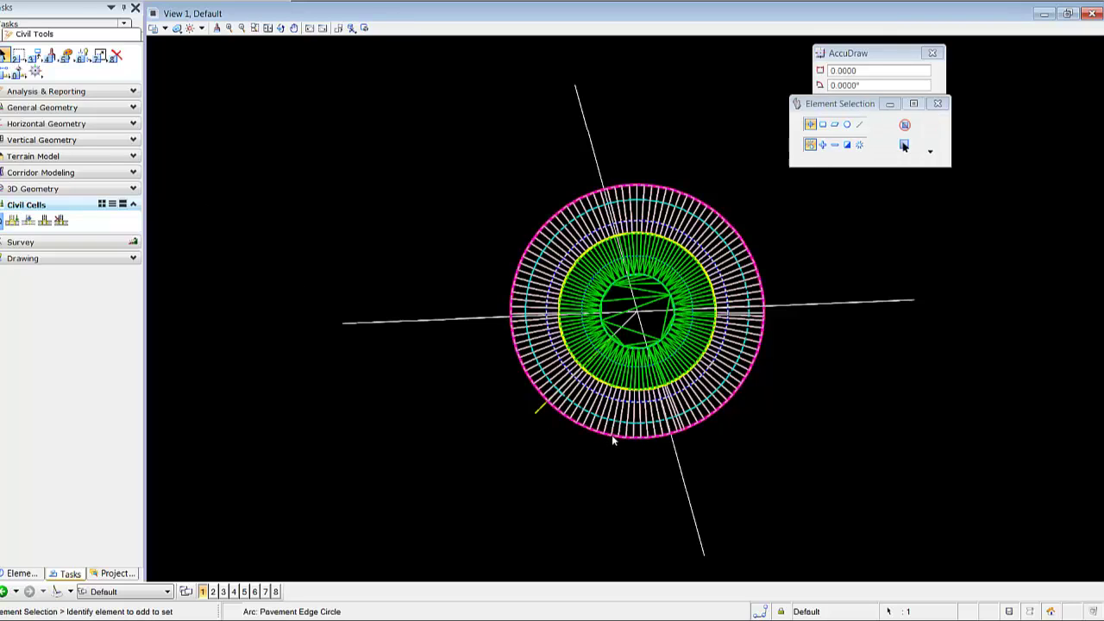
pyautogui.click(611, 435)
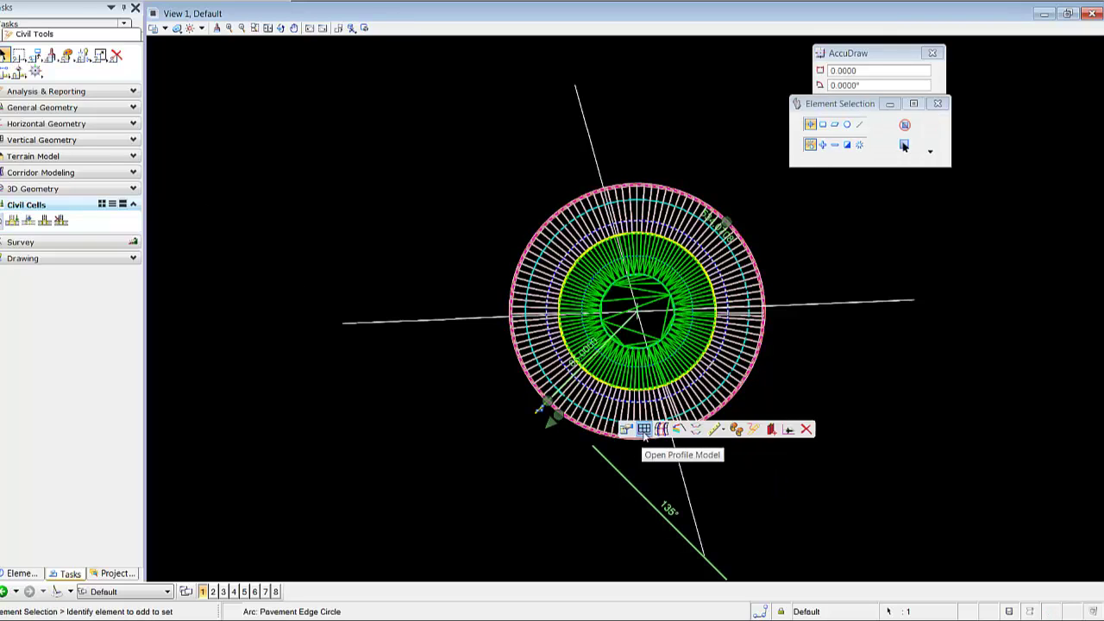
pyautogui.click(643, 428)
pyautogui.click(278, 592)
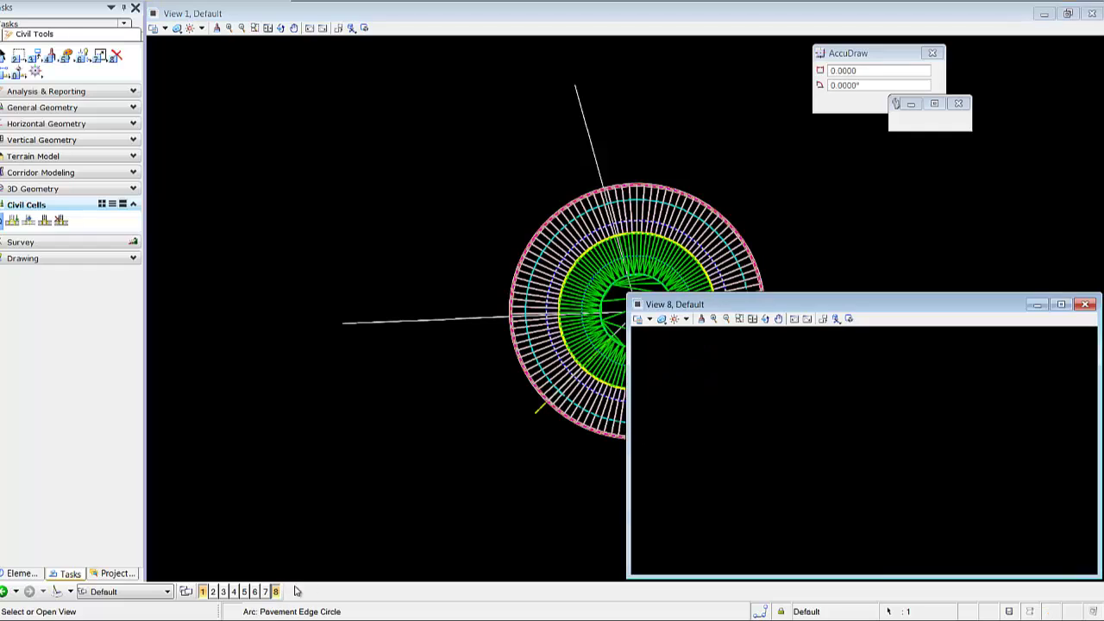
pyautogui.click(862, 461)
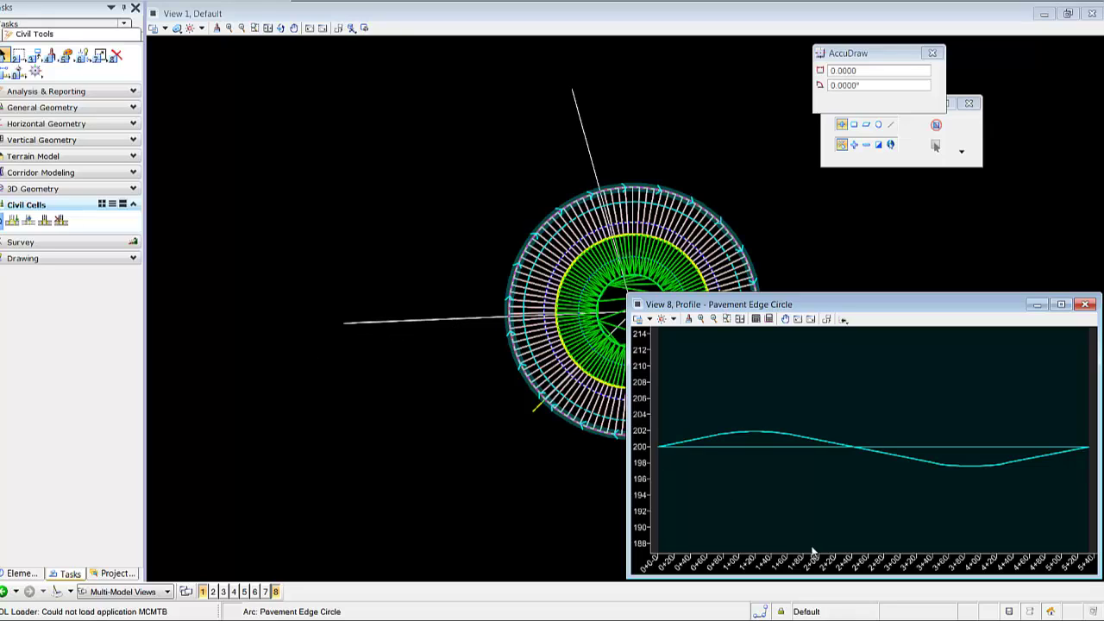
pyautogui.click(811, 448)
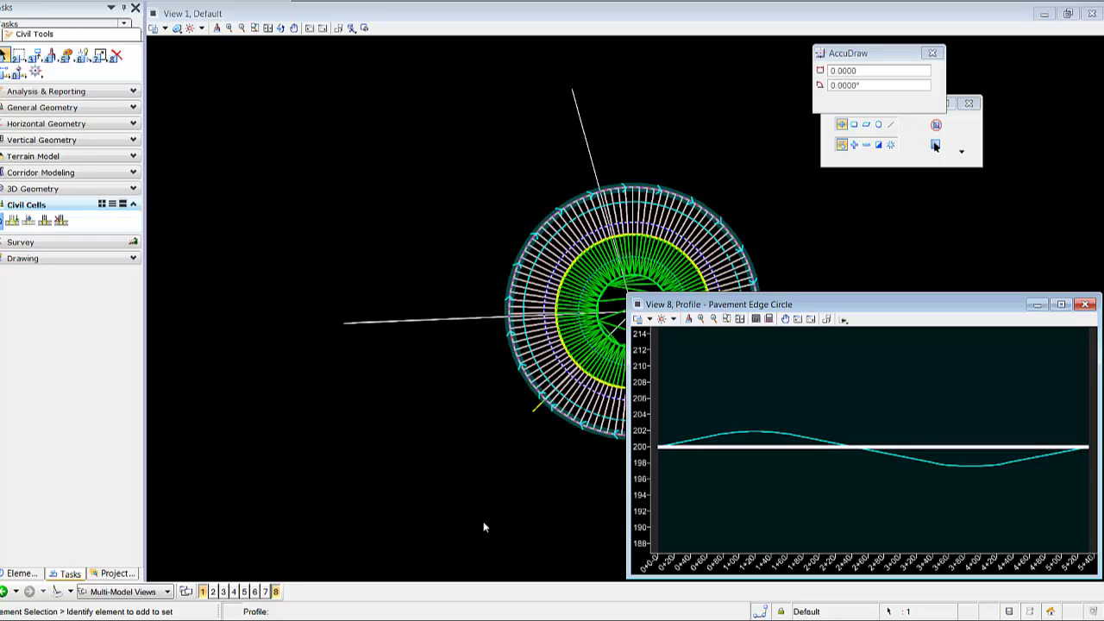
# Select the horizontal reference line and change its elevation from 200 to 210 in Properties.
pyautogui.scroll(-1, 432, 430)
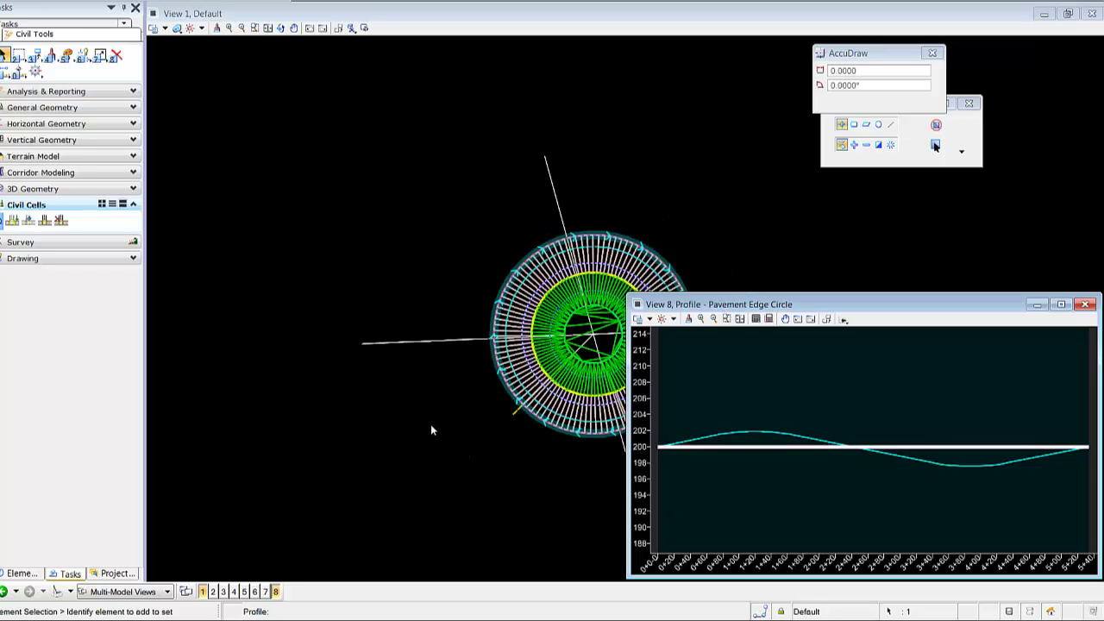
pyautogui.moveTo(468, 438); pyautogui.dragTo(387, 328, button='middle')
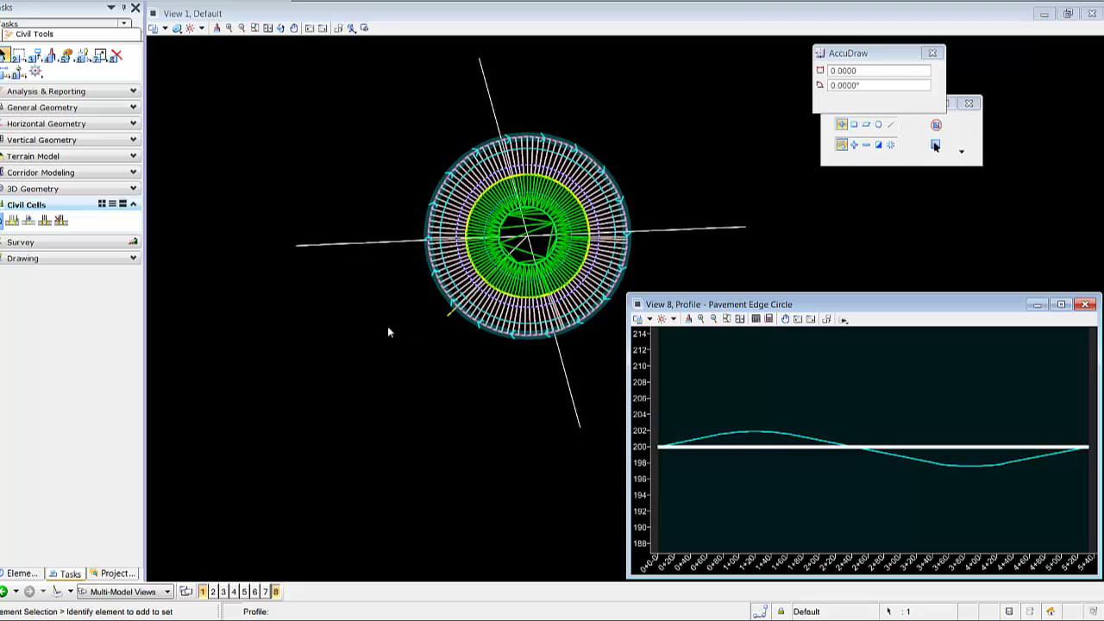
pyautogui.click(371, 267)
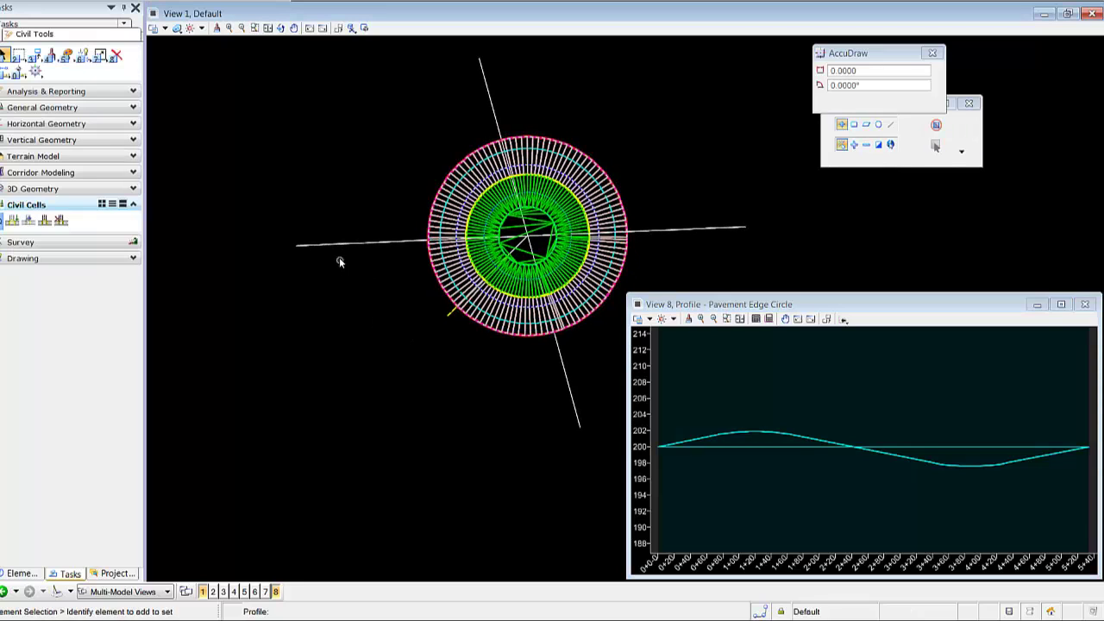
pyautogui.click(342, 246)
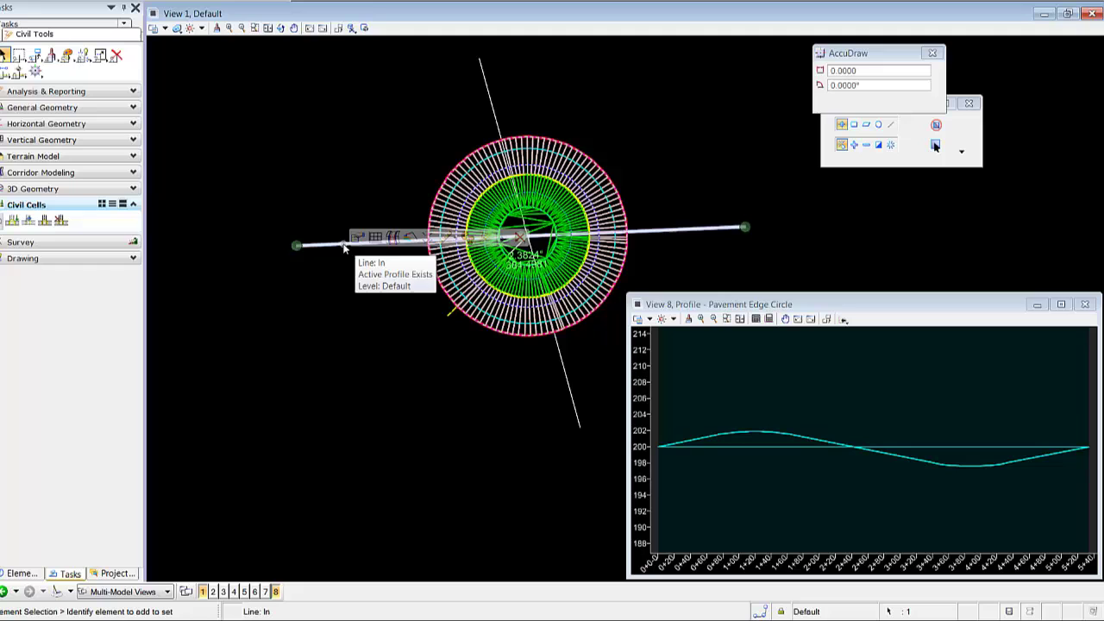
pyautogui.moveTo(360, 241)
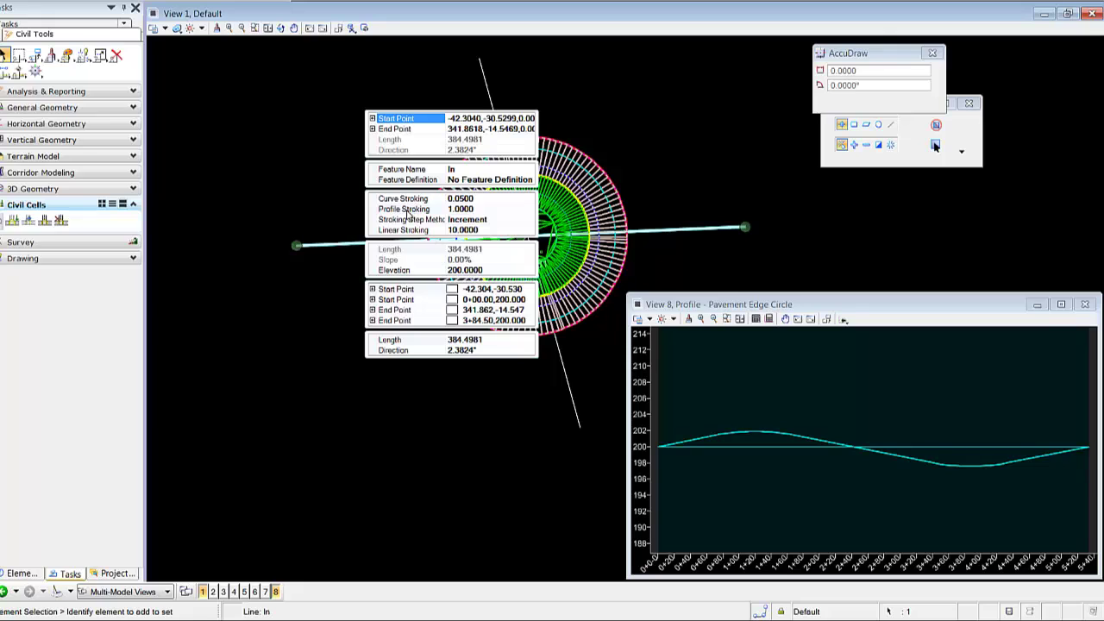
pyautogui.click(485, 271)
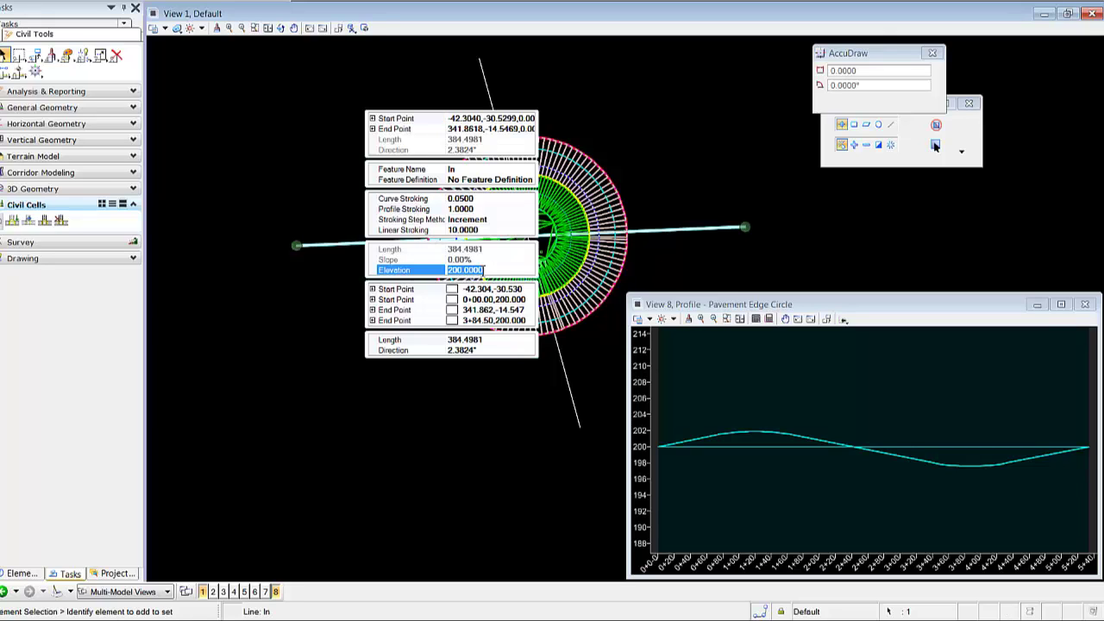
pyautogui.write('210')
pyautogui.press('Return')
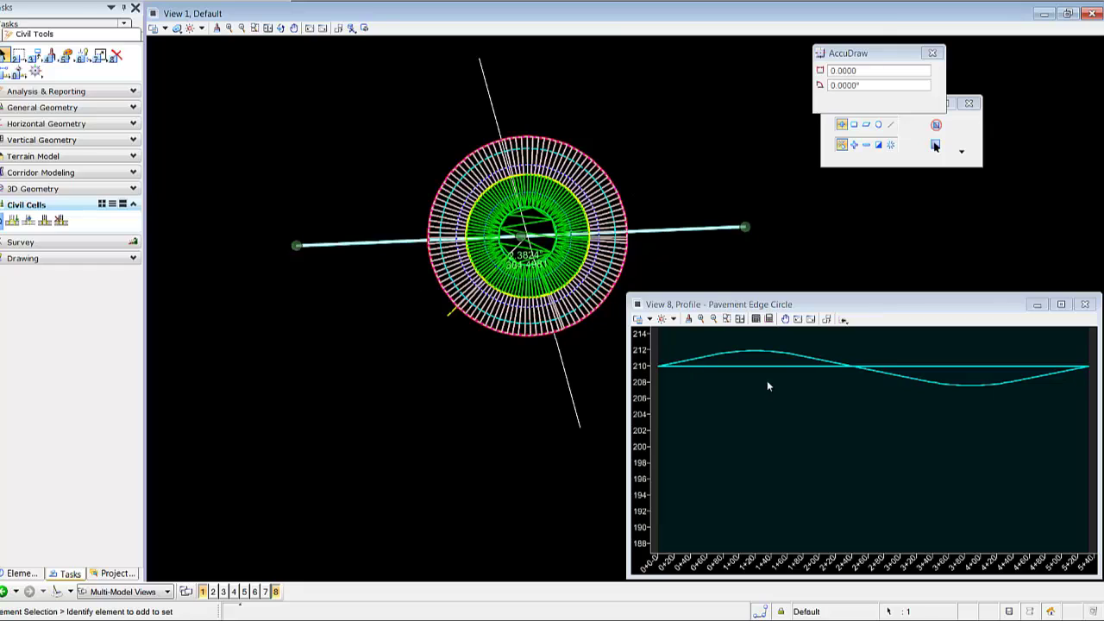
pyautogui.click(809, 358)
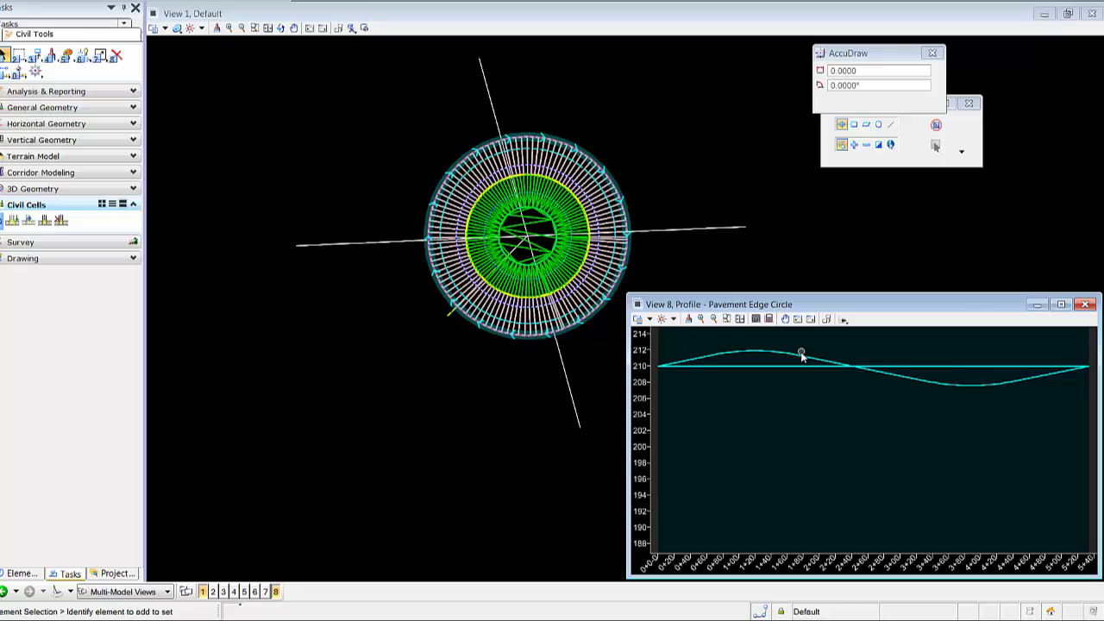
pyautogui.moveTo(800, 356)
pyautogui.moveTo(495, 369)
pyautogui.mouseDown(button='middle')
pyautogui.moveTo(458, 426)
pyautogui.moveTo(459, 377)
pyautogui.mouseUp(button='middle')
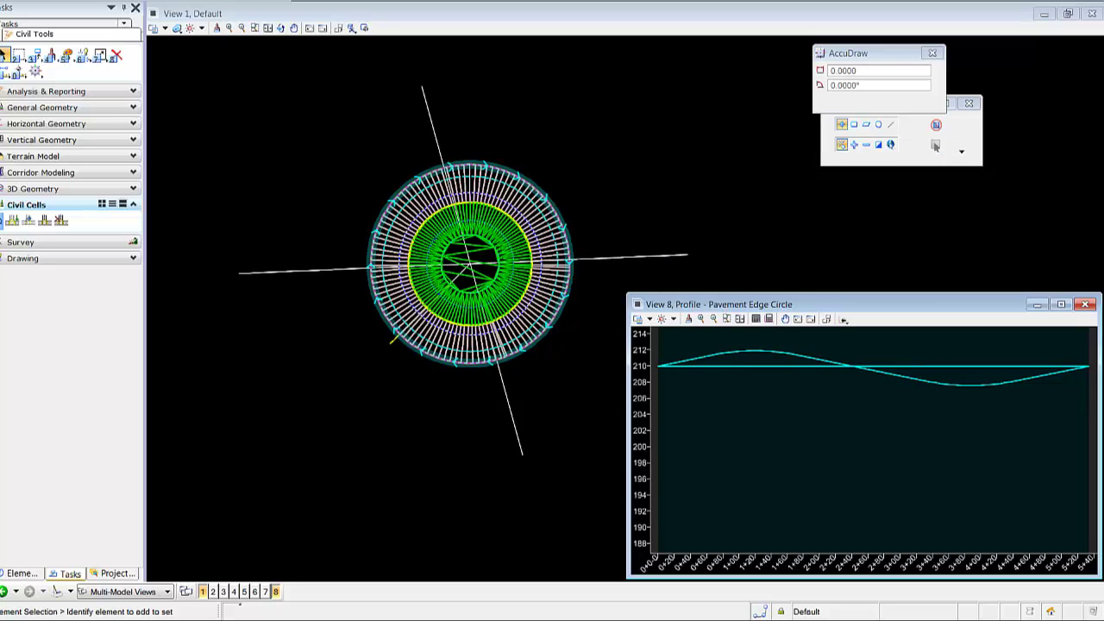